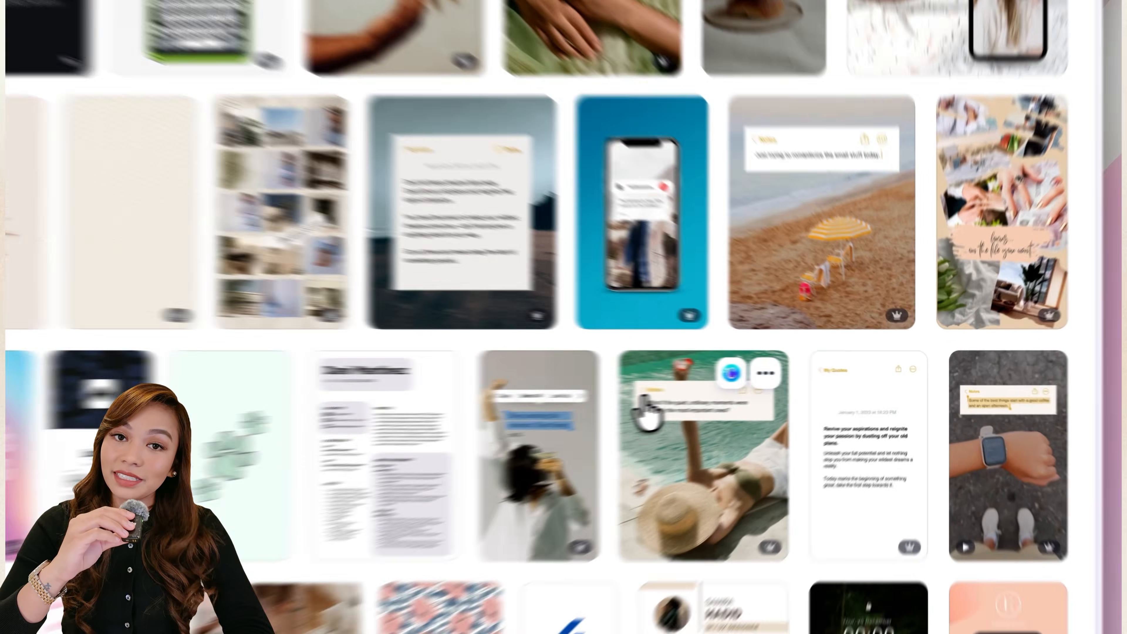
- Open the Blue Aesthetic Minimalist iPhone Notes App Quote Instagram Post template for customizing and select its notes box elements
{"action": "left_click", "coordinate": [643, 404]}
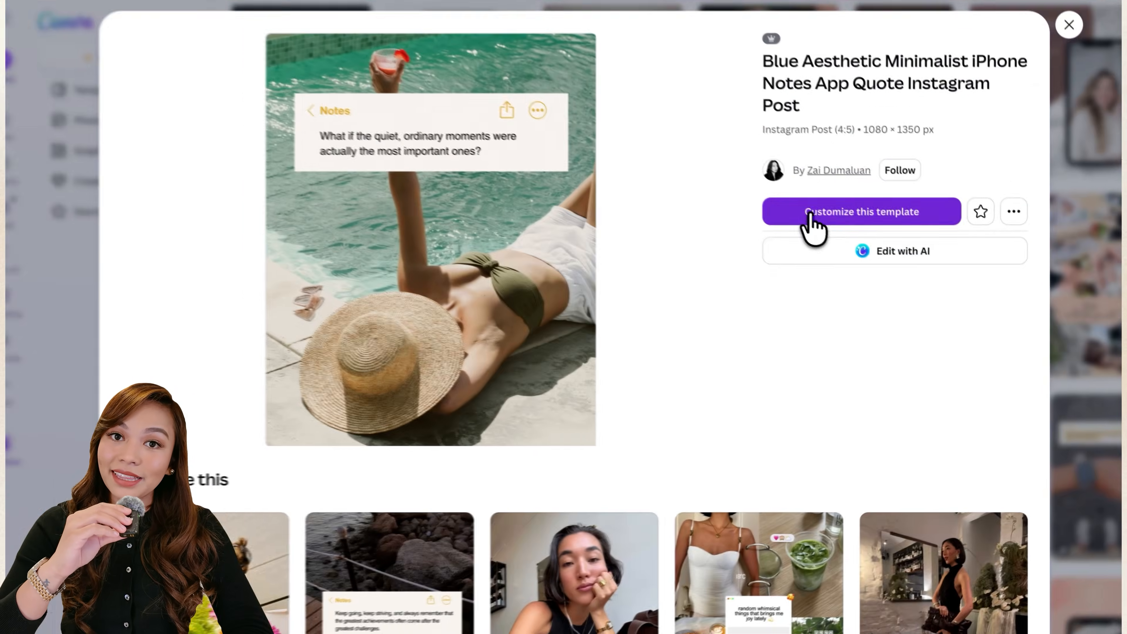
{"action": "left_click", "coordinate": [810, 213]}
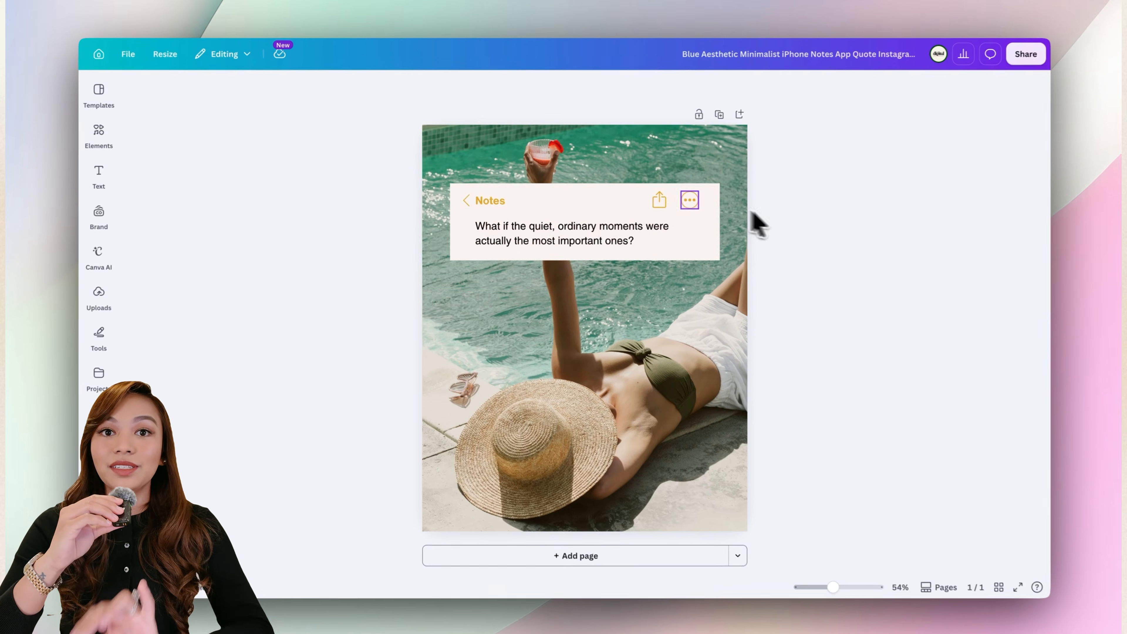
{"action": "left_click_drag", "start_coordinate": [390, 169], "coordinate": [674, 260]}
{"action": "right_click", "coordinate": [671, 257]}
{"action": "left_click", "coordinate": [671, 258]}
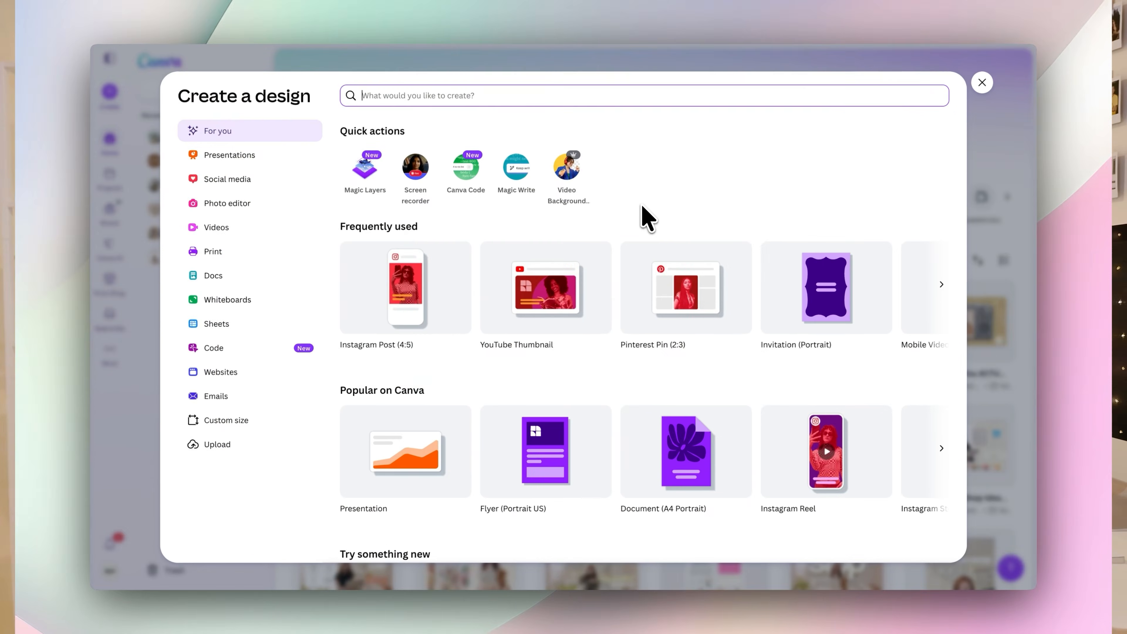
- Search the design types for "youtube thumbnail"
{"action": "type", "text": "youtube thumbnail"}
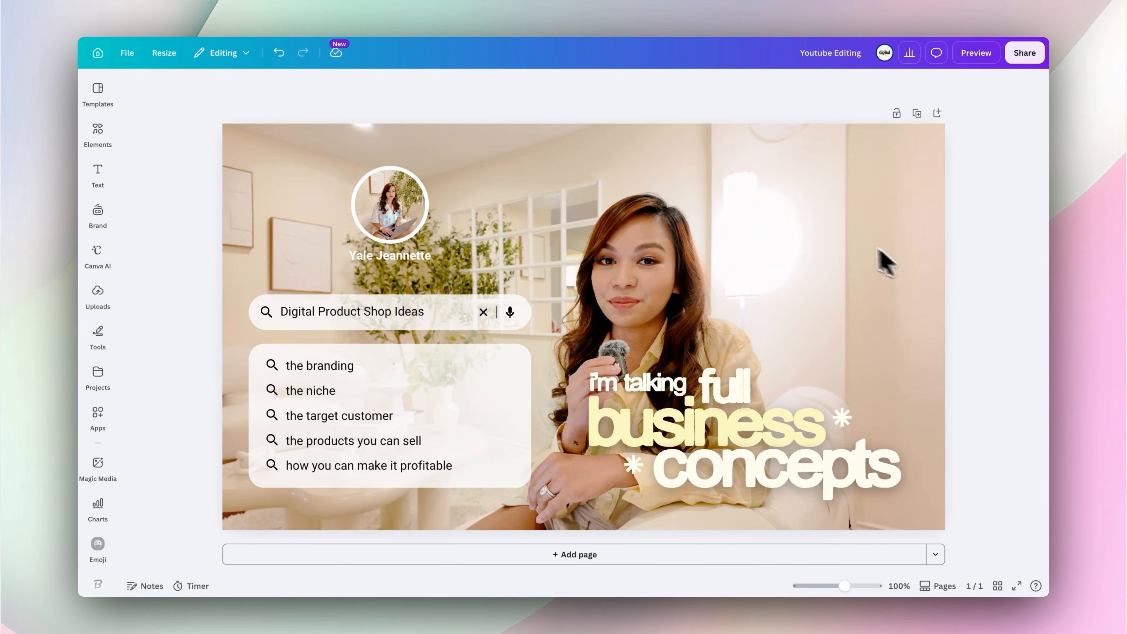
- Delete the background photo from the Youtube Editing page and set the page background color to black
{"action": "left_click", "coordinate": [846, 237]}
{"action": "key", "text": "Delete"}
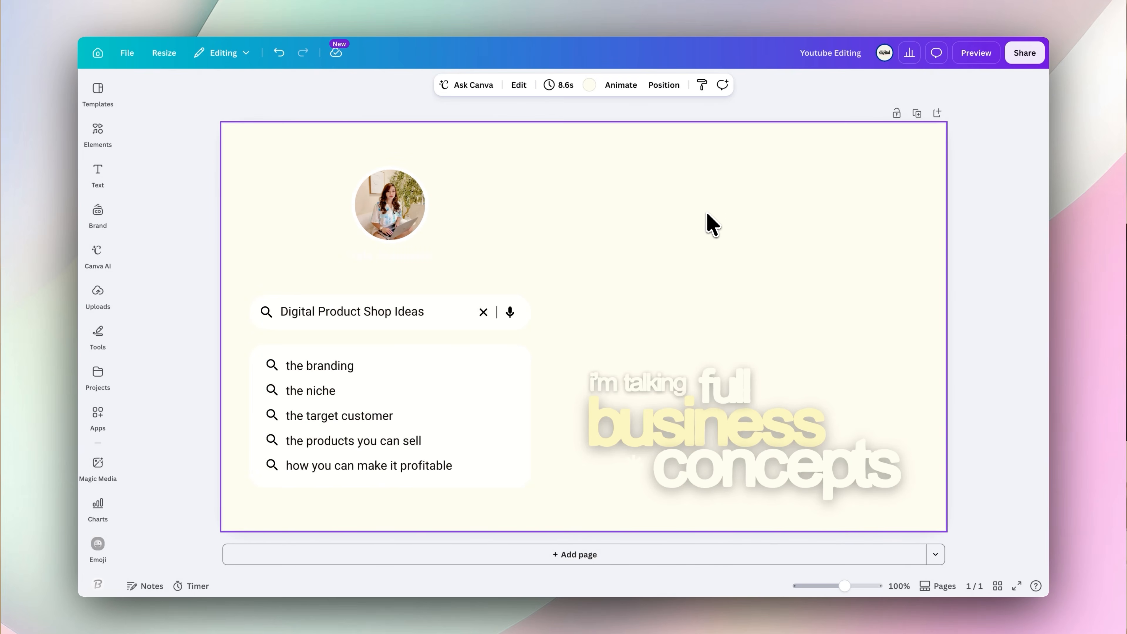
{"action": "left_click", "coordinate": [582, 84]}
{"action": "left_click", "coordinate": [220, 215]}
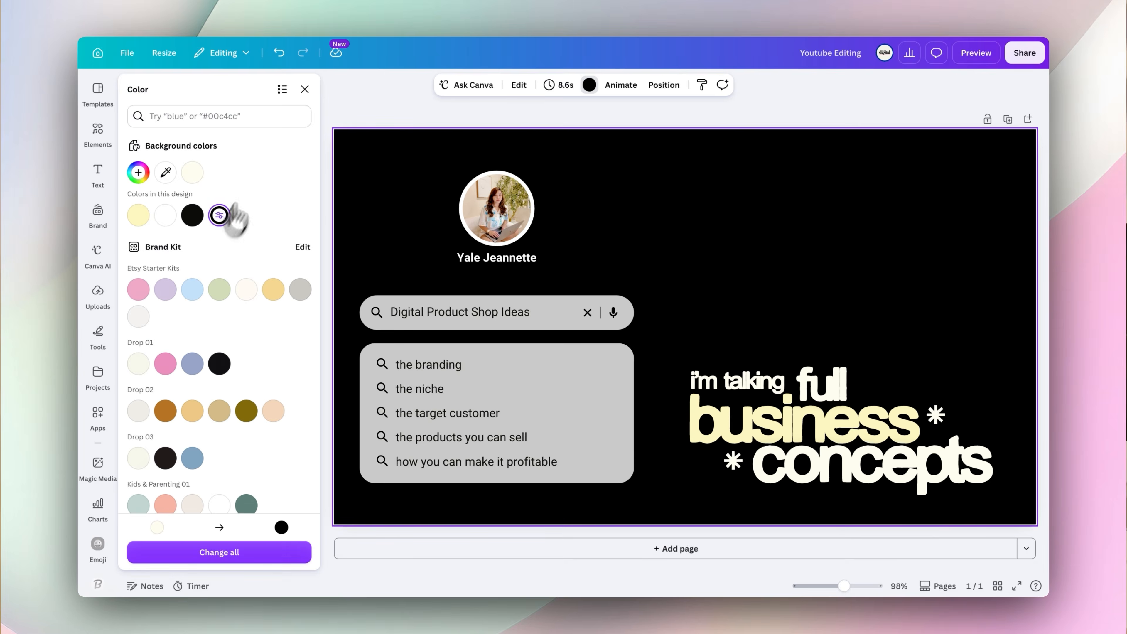
{"action": "left_click", "coordinate": [305, 90]}
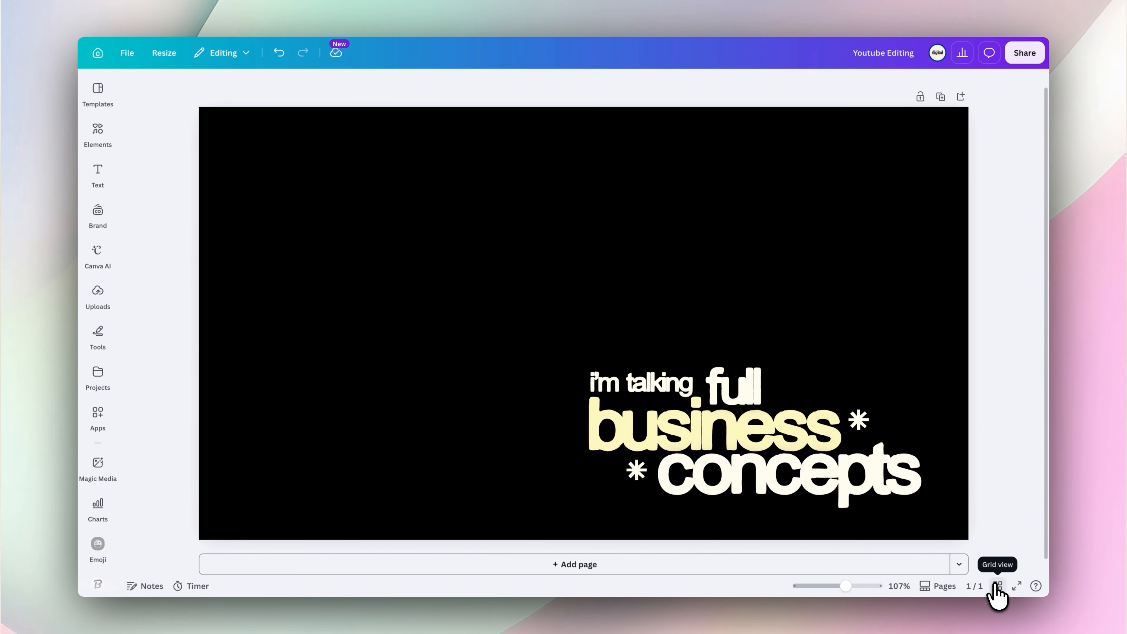
- Duplicate the "i'm talking full business concepts" page three times and open the first page for editing
{"action": "left_click", "coordinate": [997, 586]}
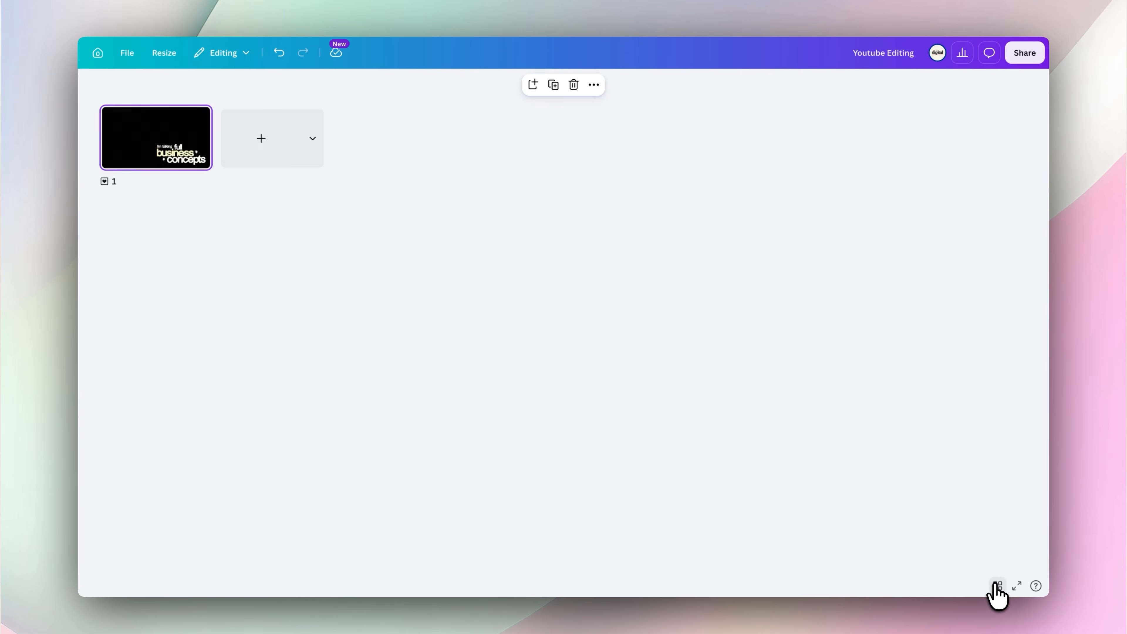
{"action": "key", "text": "super+d"}
{"action": "key", "text": "super+d"}
{"action": "key", "text": "super+d"}
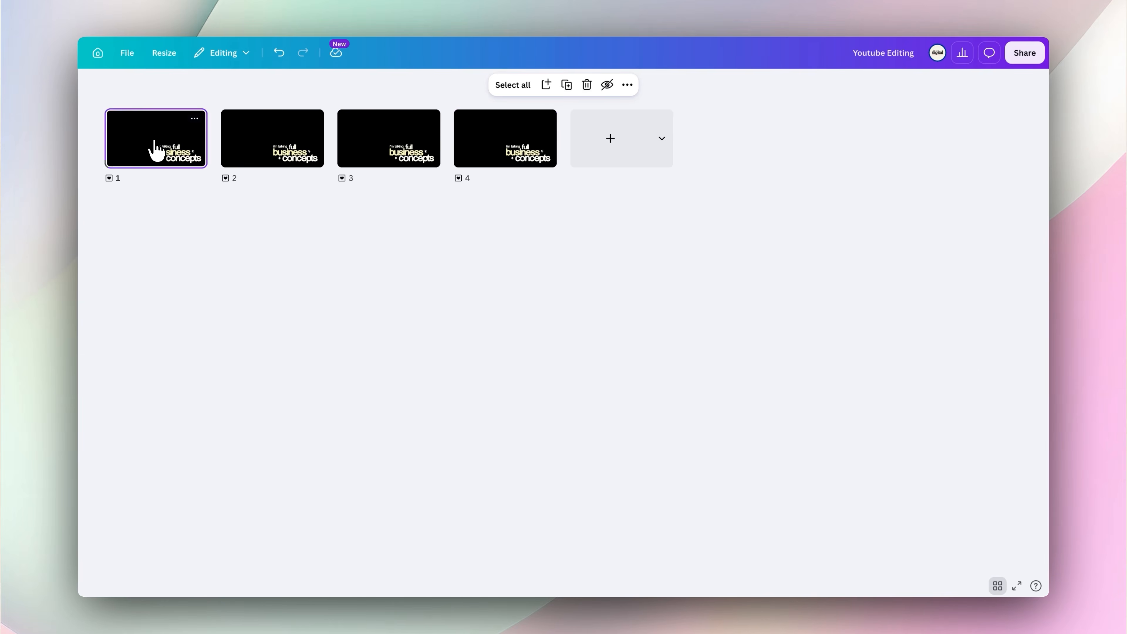
{"action": "double_click", "coordinate": [155, 146]}
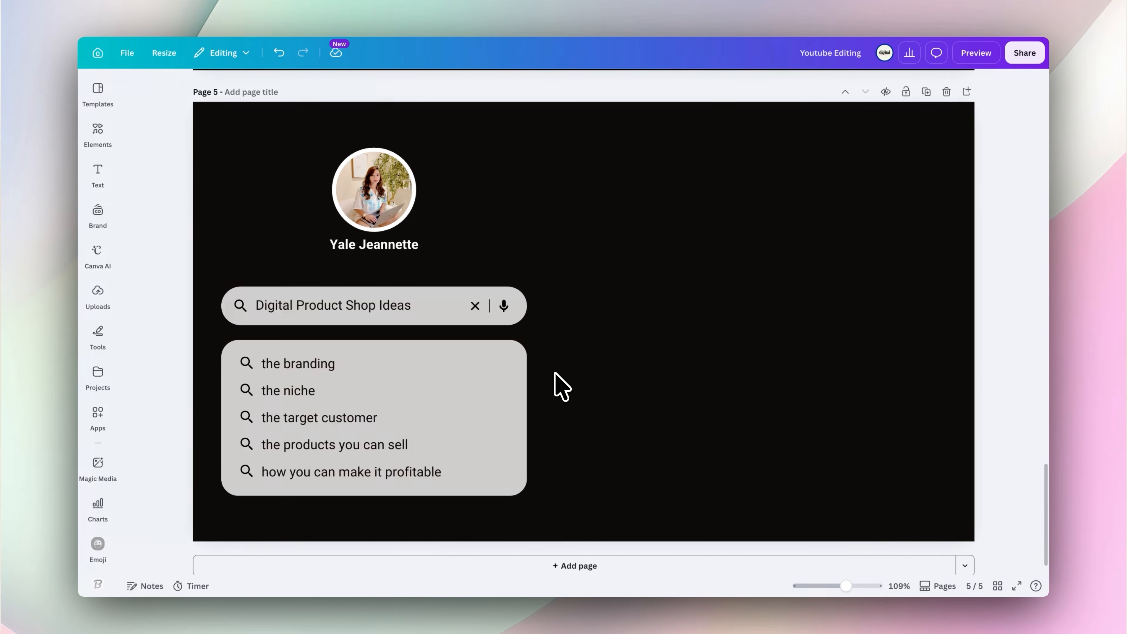
- Duplicate page 5, which holds the profile photo, search bar and suggestion list, five times
{"action": "left_click", "coordinate": [998, 586]}
{"action": "key", "text": "super+d"}
{"action": "key", "text": "super+d"}
{"action": "key", "text": "super+d"}
{"action": "key", "text": "super+d"}
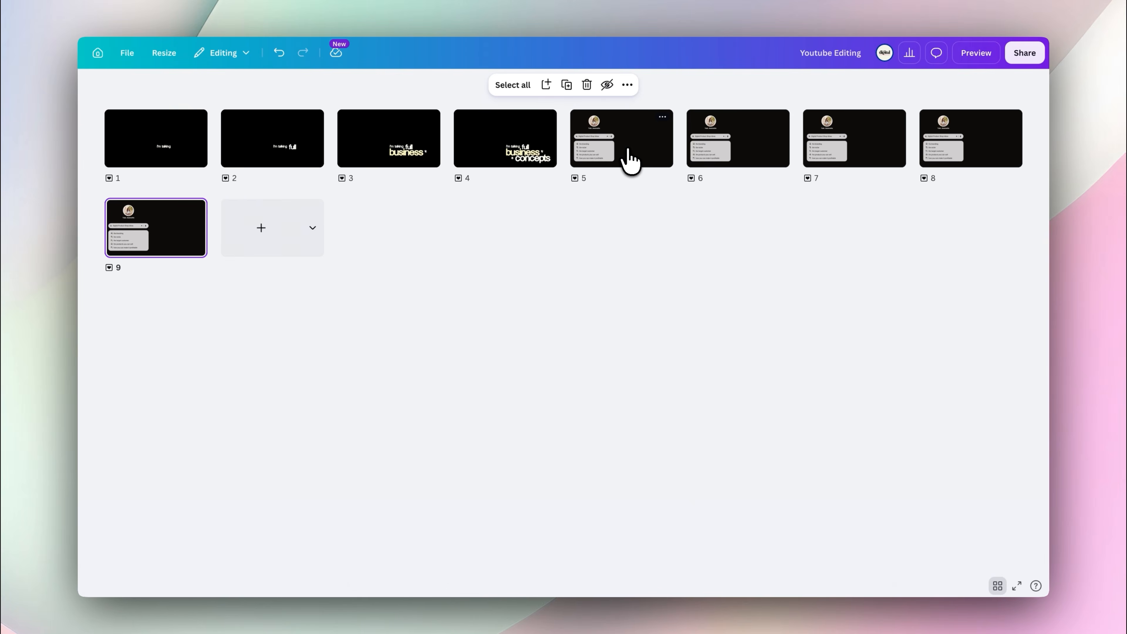
{"action": "key", "text": "super+d"}
- Delete all five suggestion lines with their icons on page 5, and every line except "the branding" on page 6
{"action": "double_click", "coordinate": [627, 158]}
{"action": "left_click_drag", "start_coordinate": [201, 356], "coordinate": [523, 488]}
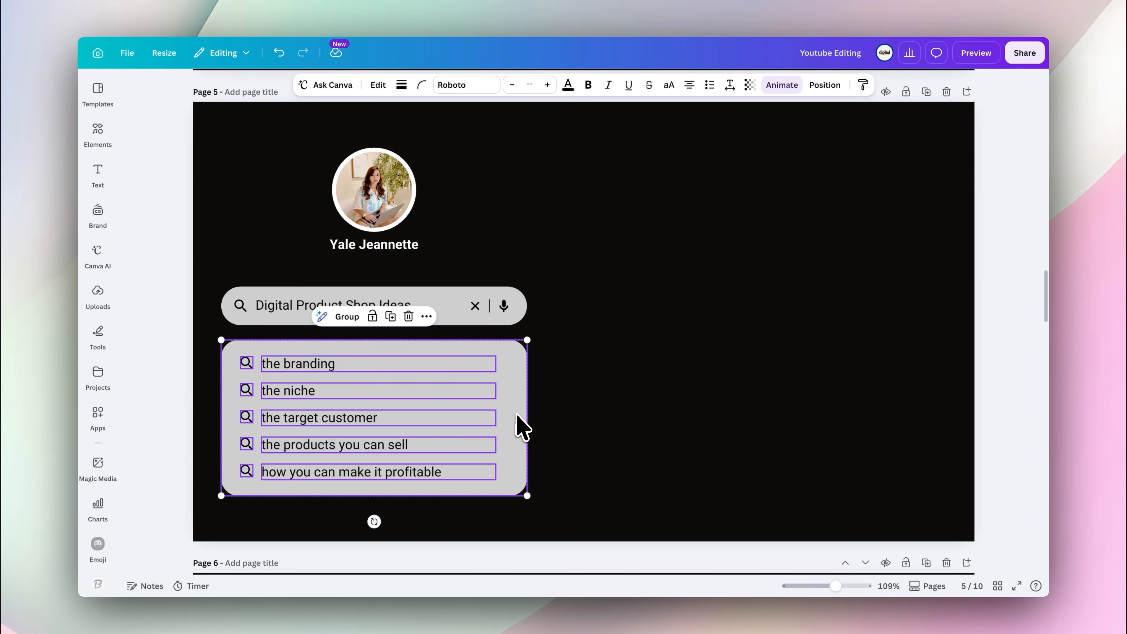
{"action": "key", "text": "Delete"}
{"action": "scroll", "coordinate": [671, 374], "scroll_direction": "down", "scroll_amount": 10}
{"action": "left_click_drag", "start_coordinate": [177, 340], "coordinate": [400, 457]}
{"action": "key", "text": "Delete"}
- Delete the last three suggestion lines with their icons on page 7 and the last two on page 8
{"action": "scroll", "coordinate": [667, 405], "scroll_direction": "down", "scroll_amount": 10}
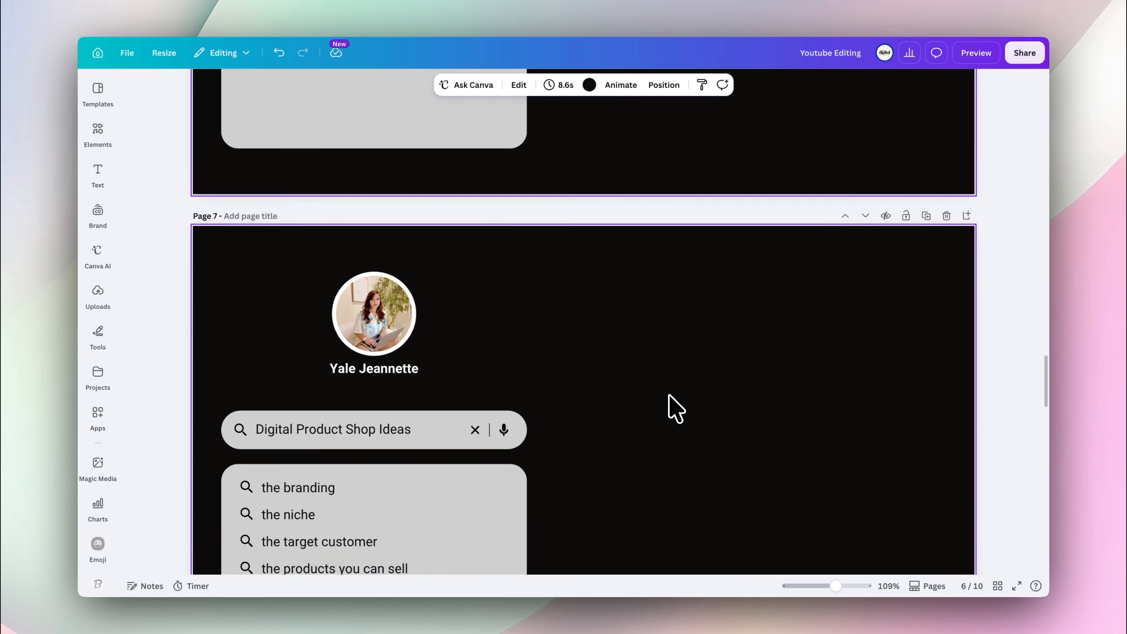
{"action": "left_click_drag", "start_coordinate": [189, 365], "coordinate": [516, 410]}
{"action": "key", "text": "Delete"}
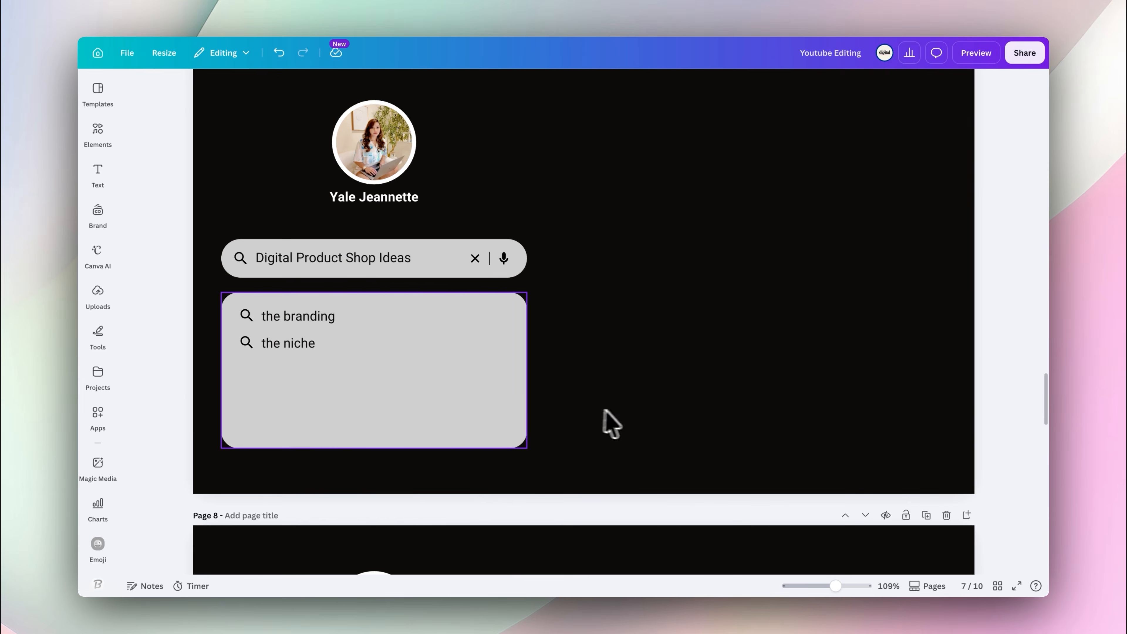
{"action": "scroll", "coordinate": [605, 423], "scroll_direction": "down", "scroll_amount": 10}
{"action": "left_click_drag", "start_coordinate": [209, 317], "coordinate": [536, 323]}
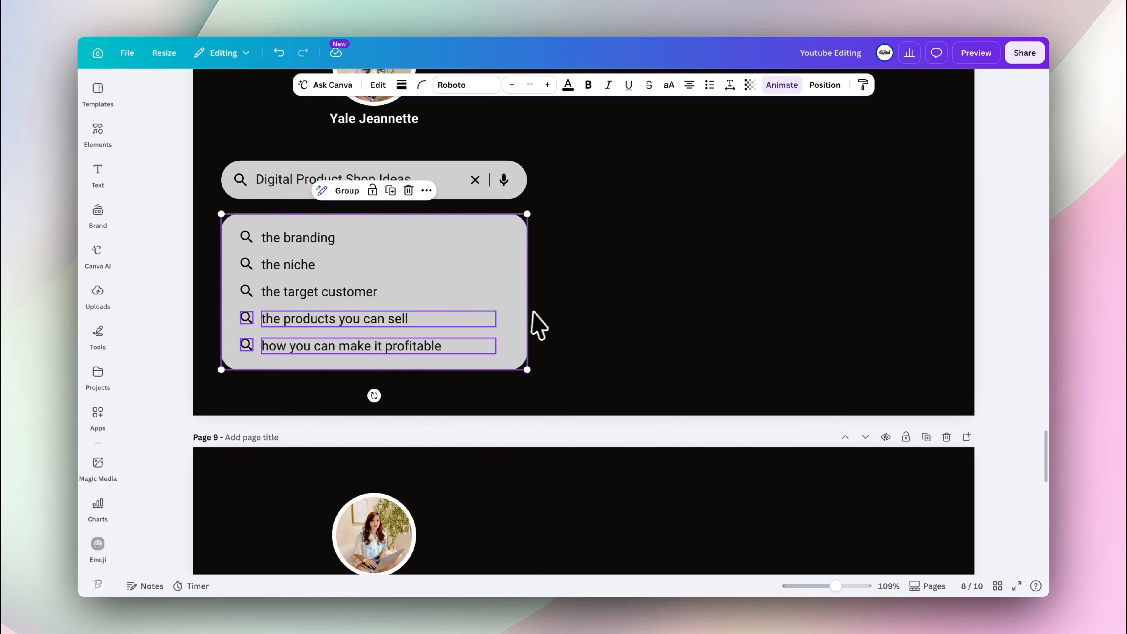
{"action": "key", "text": "Delete"}
- Delete the "how you can make it profitable" suggestion line with its icon on page 9
{"action": "scroll", "coordinate": [609, 394], "scroll_direction": "down", "scroll_amount": 5}
{"action": "scroll", "coordinate": [609, 394], "scroll_direction": "down", "scroll_amount": 5}
{"action": "left_click", "coordinate": [342, 419]}
{"action": "key", "text": "Delete"}
{"action": "scroll", "coordinate": [176, 453], "scroll_direction": "down", "scroll_amount": 10}
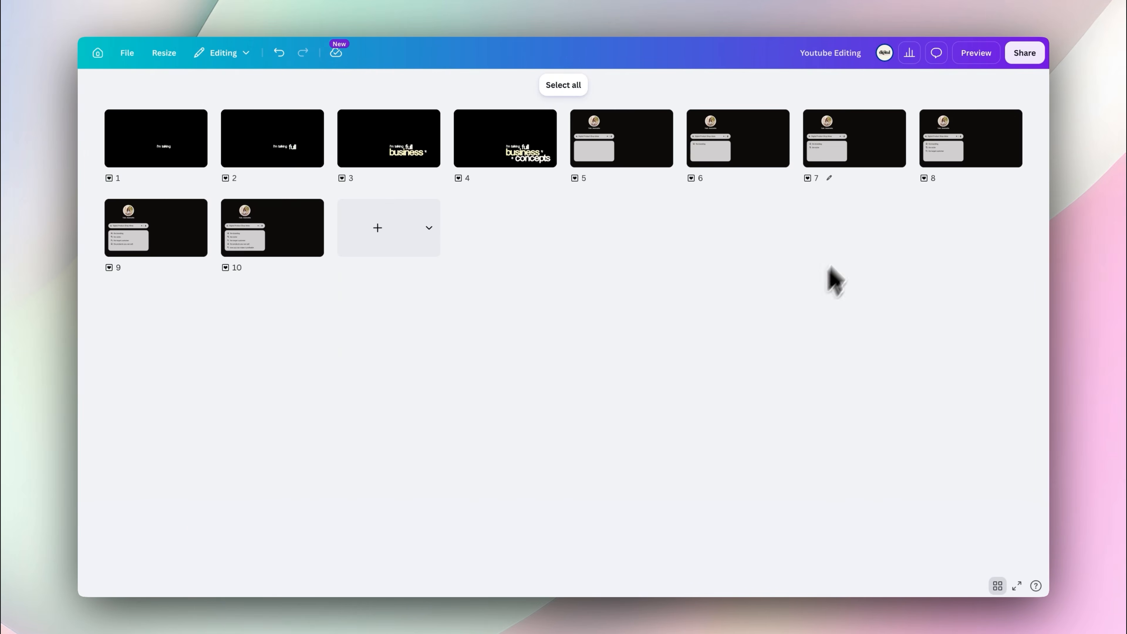
- Download pages 1-10 as PNG at size 3.125 with a transparent background
{"action": "left_click", "coordinate": [1025, 52]}
{"action": "left_click", "coordinate": [854, 331]}
{"action": "left_click", "coordinate": [883, 135]}
{"action": "left_click", "coordinate": [687, 271]}
{"action": "left_click_drag", "start_coordinate": [868, 220], "coordinate": [976, 222]}
{"action": "left_click", "coordinate": [584, 372]}
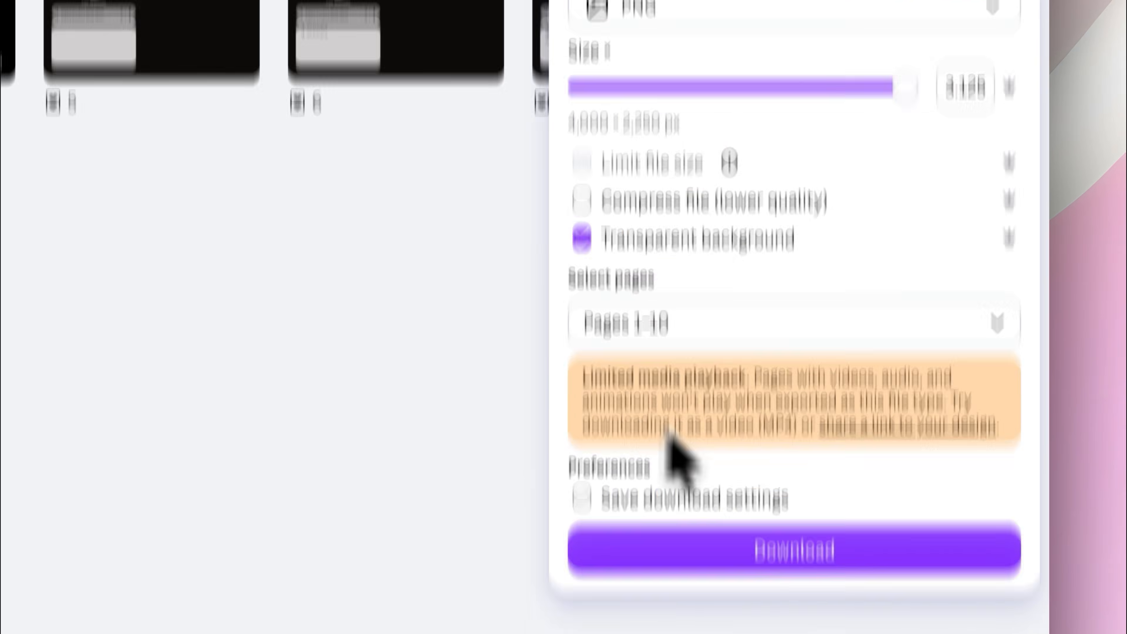
{"action": "left_click", "coordinate": [742, 407]}
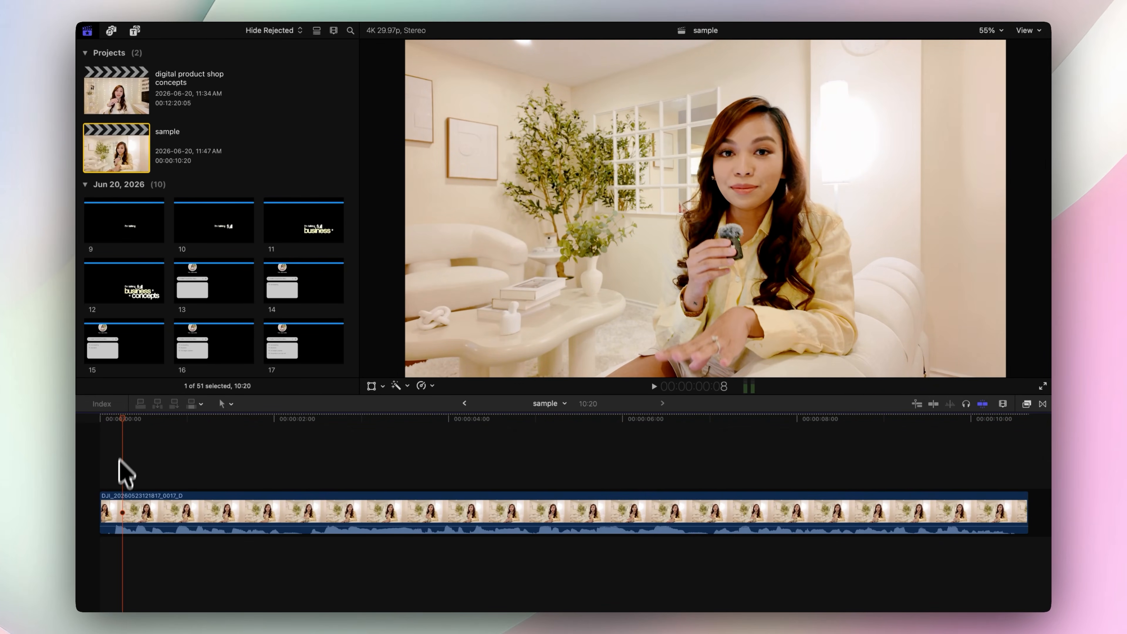
- Switch to Final Cut Pro, place image 9 ("i'm talking") above the start of the video and trim its end to 00:00:00:21
{"action": "left_click_drag", "start_coordinate": [148, 235], "coordinate": [106, 478]}
{"action": "key", "text": "space"}
{"action": "key", "text": "space"}
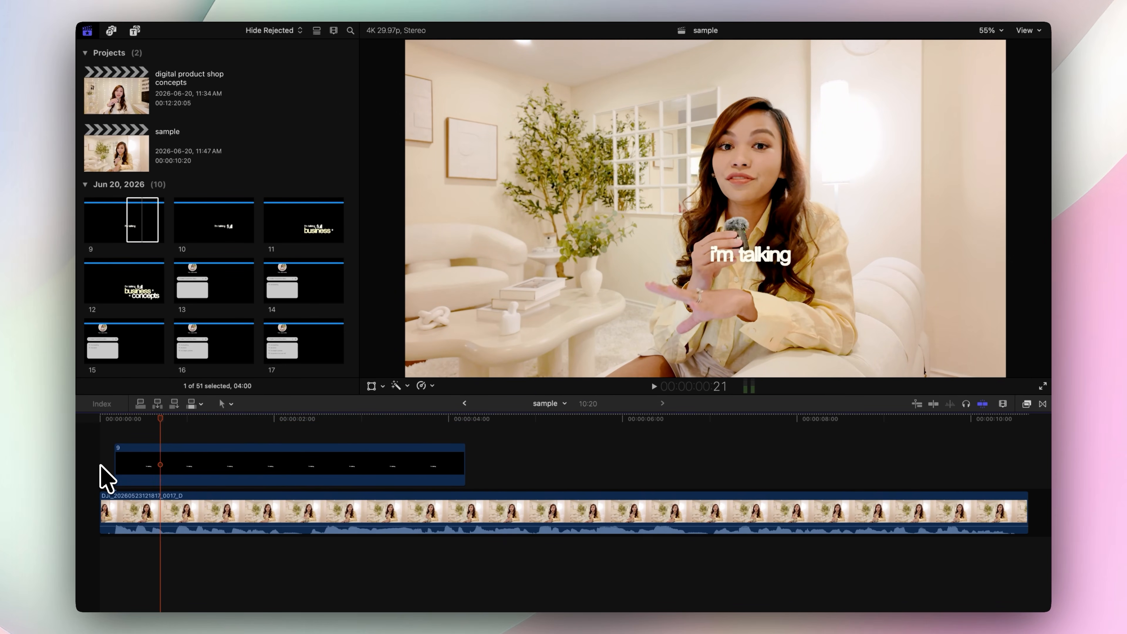
{"action": "left_click_drag", "start_coordinate": [464, 463], "coordinate": [160, 463]}
- Place images 10 and 11 one after another behind image 9 and trim each to match the spoken words
{"action": "left_click_drag", "start_coordinate": [222, 226], "coordinate": [162, 464]}
{"action": "left_click", "coordinate": [192, 418]}
{"action": "left_click_drag", "start_coordinate": [512, 464], "coordinate": [189, 465]}
{"action": "left_click_drag", "start_coordinate": [308, 230], "coordinate": [193, 464]}
{"action": "key", "text": "space"}
{"action": "key", "text": "space"}
{"action": "left_click_drag", "start_coordinate": [540, 467], "coordinate": [230, 470]}
- Place image 12 ("business concepts") directly after image 11 and extend it to the end of the video clip
{"action": "left_click_drag", "start_coordinate": [139, 280], "coordinate": [235, 478]}
{"action": "key", "text": "space"}
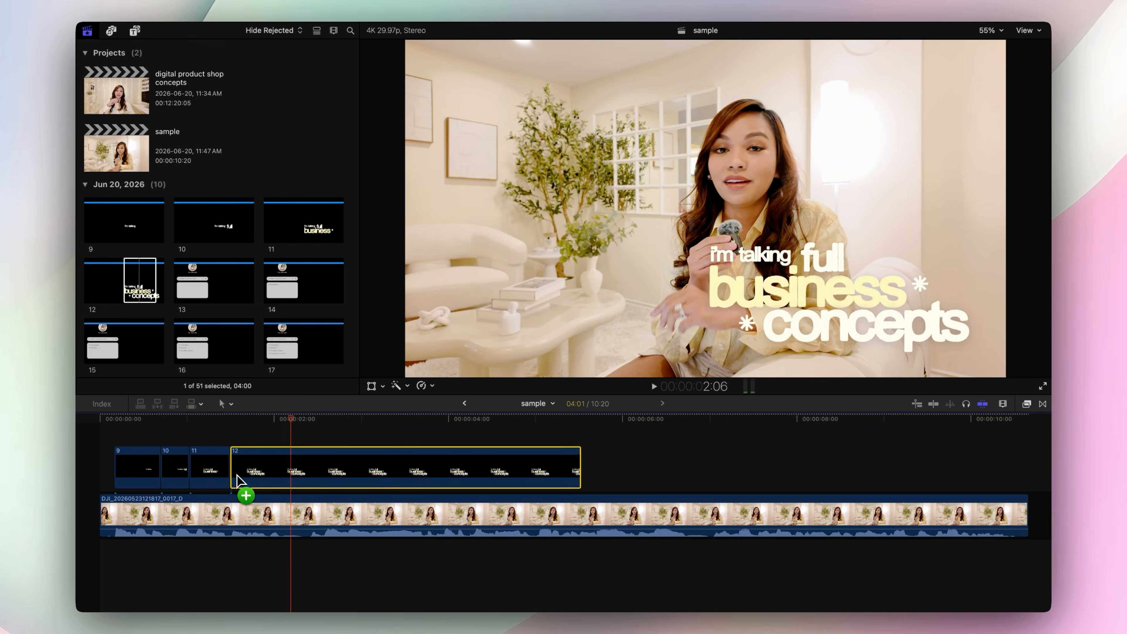
{"action": "key", "text": "space"}
{"action": "left_click_drag", "start_coordinate": [579, 471], "coordinate": [1020, 483]}
- Place image 13, the empty suggestion box, above the text clips at about two seconds and trim it short
{"action": "left_click", "coordinate": [280, 419]}
{"action": "left_click_drag", "start_coordinate": [188, 280], "coordinate": [294, 459]}
{"action": "left_click_drag", "start_coordinate": [627, 462], "coordinate": [309, 461]}
{"action": "key", "text": "space"}
{"action": "key", "text": "space"}
- Add images 14 and 15 in sequence after image 13, trimming each where the next point is spoken
{"action": "left_click_drag", "start_coordinate": [295, 288], "coordinate": [311, 462]}
{"action": "key", "text": "space"}
{"action": "key", "text": "space"}
{"action": "left_click_drag", "start_coordinate": [659, 462], "coordinate": [367, 461]}
{"action": "left_click_drag", "start_coordinate": [141, 340], "coordinate": [369, 465]}
{"action": "key", "text": "space"}
{"action": "key", "text": "space"}
{"action": "left_click_drag", "start_coordinate": [716, 464], "coordinate": [425, 465]}
- Add images 16 and 17 in sequence after image 15, trimming image 16 to the speech and image 17 to end at 7:00
{"action": "left_click_drag", "start_coordinate": [229, 341], "coordinate": [434, 468]}
{"action": "key", "text": "space"}
{"action": "key", "text": "space"}
{"action": "left_click_drag", "start_coordinate": [777, 465], "coordinate": [521, 464]}
{"action": "left_click_drag", "start_coordinate": [293, 340], "coordinate": [526, 465]}
{"action": "key", "text": "space"}
{"action": "key", "text": "space"}
{"action": "left_click_drag", "start_coordinate": [871, 465], "coordinate": [712, 464]}
{"action": "left_click", "coordinate": [712, 418]}
{"action": "scroll", "coordinate": [169, 328], "scroll_direction": "down", "scroll_amount": 3}
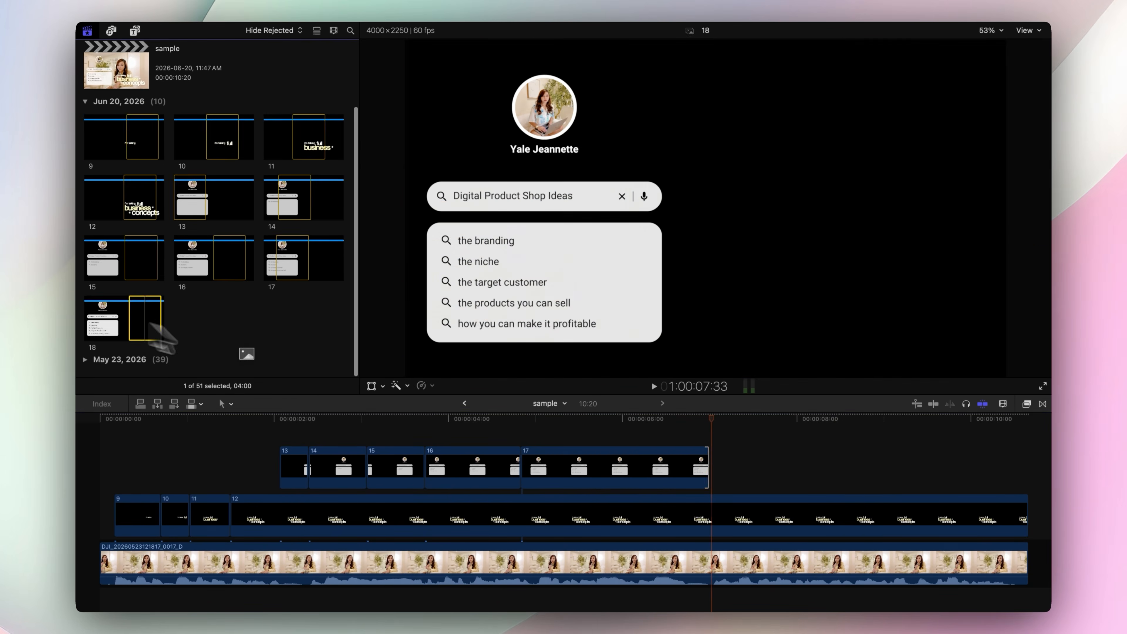
{"action": "left_click_drag", "start_coordinate": [144, 333], "coordinate": [715, 464]}
{"action": "left_click_drag", "start_coordinate": [1023, 461], "coordinate": [992, 457]}
{"action": "scroll", "coordinate": [992, 461], "scroll_direction": "left", "scroll_amount": 2}
{"action": "left_click_drag", "start_coordinate": [280, 462], "coordinate": [271, 462]}
{"action": "left_click", "coordinate": [288, 464]}
{"action": "left_click", "coordinate": [1042, 404]}
{"action": "left_click_drag", "start_coordinate": [1012, 518], "coordinate": [278, 466]}
{"action": "left_click_drag", "start_coordinate": [289, 459], "coordinate": [246, 458]}
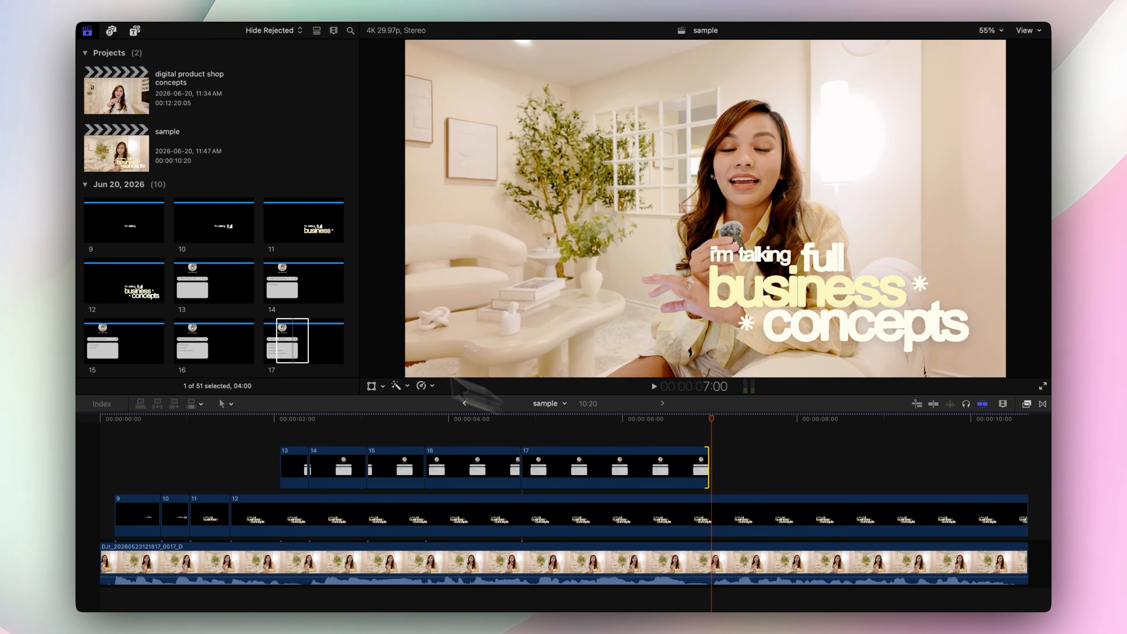
- Place image 18, the complete suggestion list, directly after image 17 and trim it to the end of the video clip
{"action": "scroll", "coordinate": [151, 339], "scroll_direction": "down", "scroll_amount": 3}
{"action": "left_click_drag", "start_coordinate": [146, 339], "coordinate": [755, 455]}
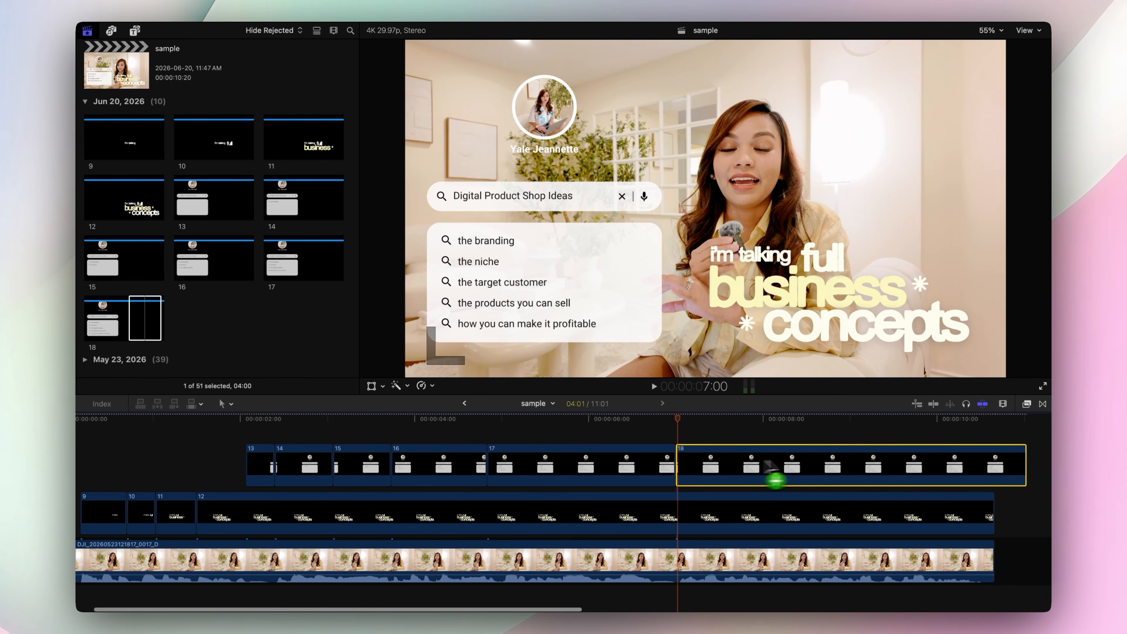
{"action": "left_click_drag", "start_coordinate": [1026, 466], "coordinate": [989, 467]}
- Add a transition from the Movements category to the start of image 13, the first search box clip
{"action": "left_click", "coordinate": [291, 467]}
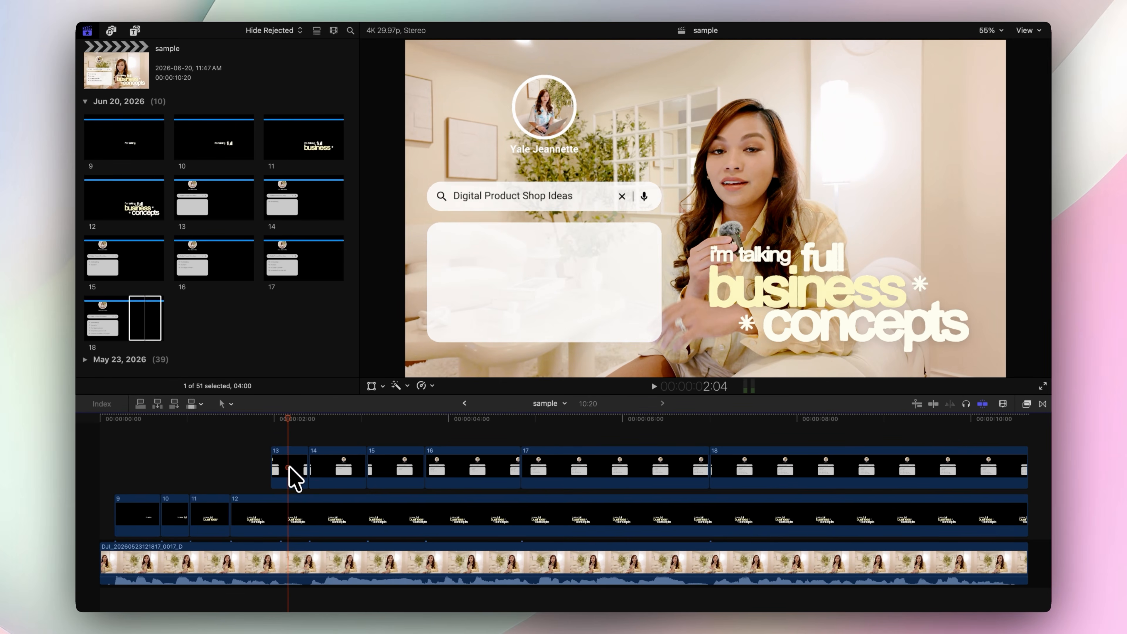
{"action": "left_click", "coordinate": [1043, 404]}
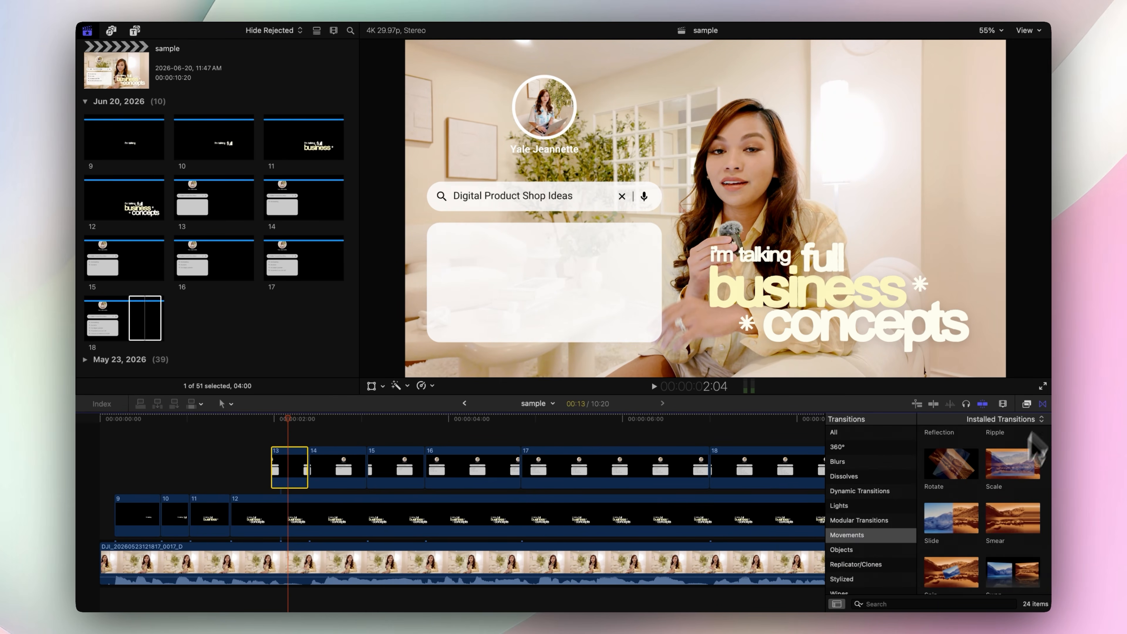
{"action": "left_click_drag", "start_coordinate": [992, 535], "coordinate": [251, 468]}
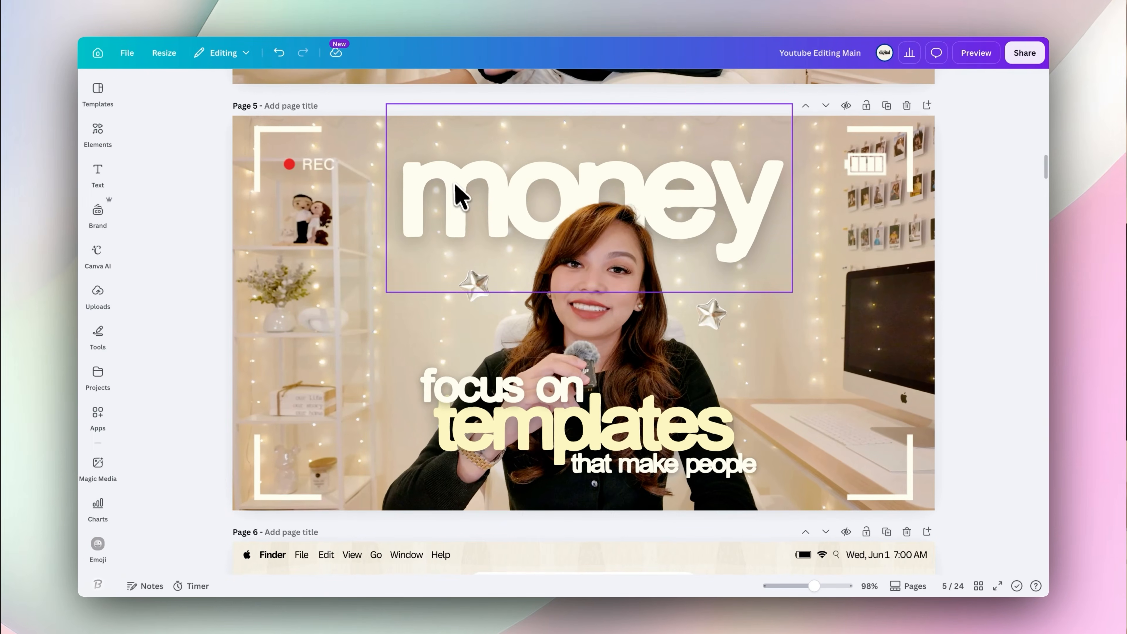
- Switch to Canva and apply the Glow text effect to the "money" heading on page 5, comparing it with the effect removed
{"action": "left_click", "coordinate": [460, 195]}
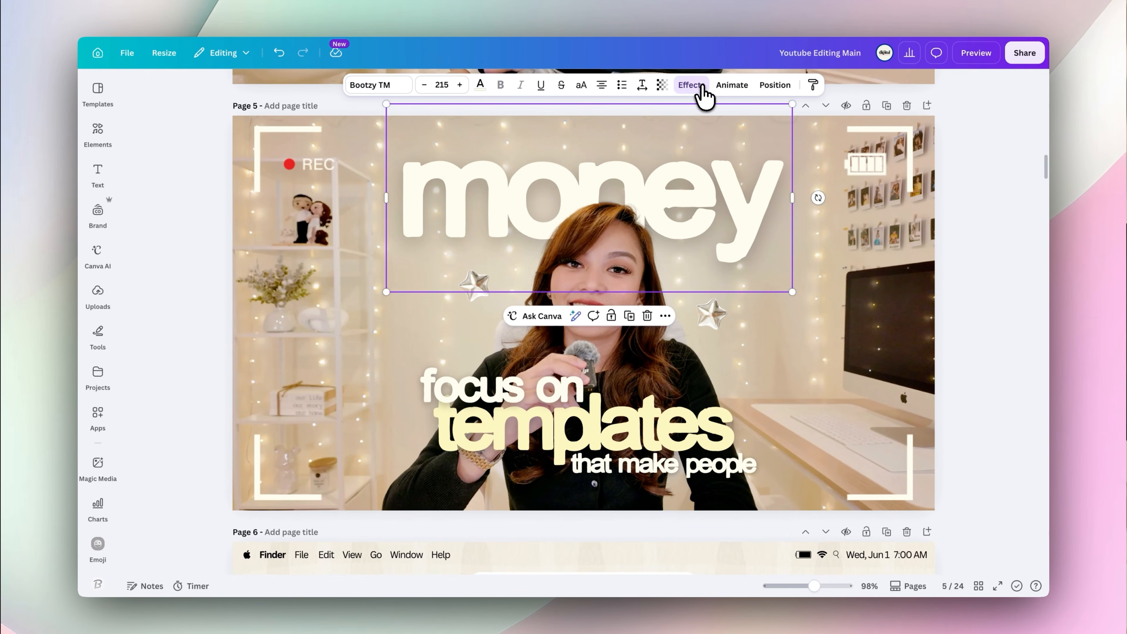
{"action": "left_click", "coordinate": [706, 91]}
{"action": "left_click", "coordinate": [226, 151]}
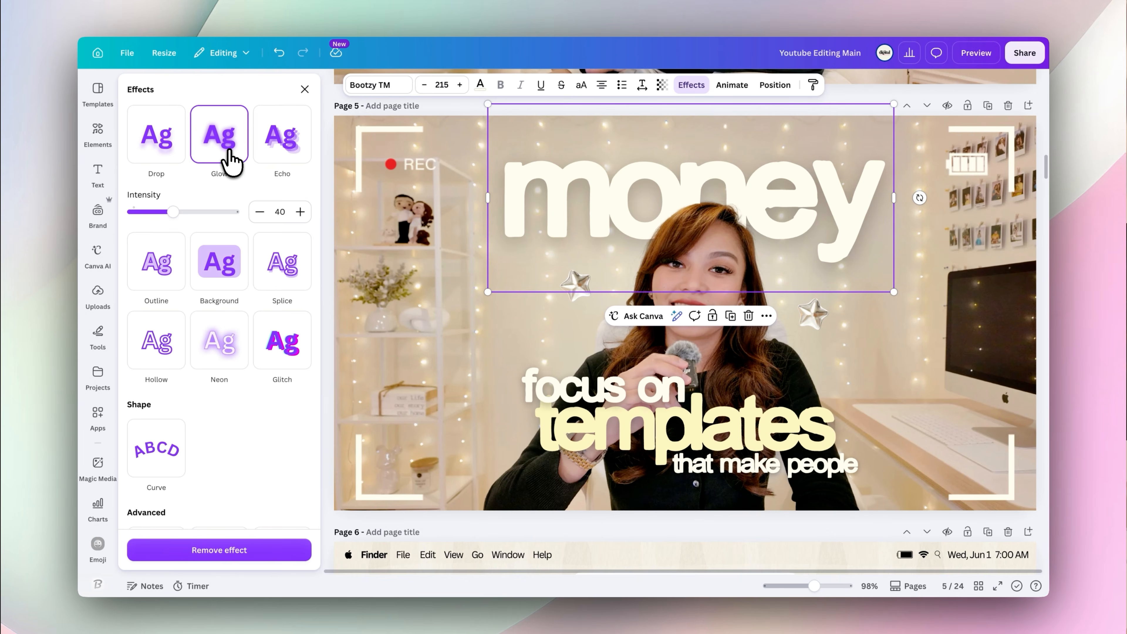
{"action": "left_click", "coordinate": [250, 552]}
{"action": "left_click", "coordinate": [235, 151]}
{"action": "left_click", "coordinate": [248, 553]}
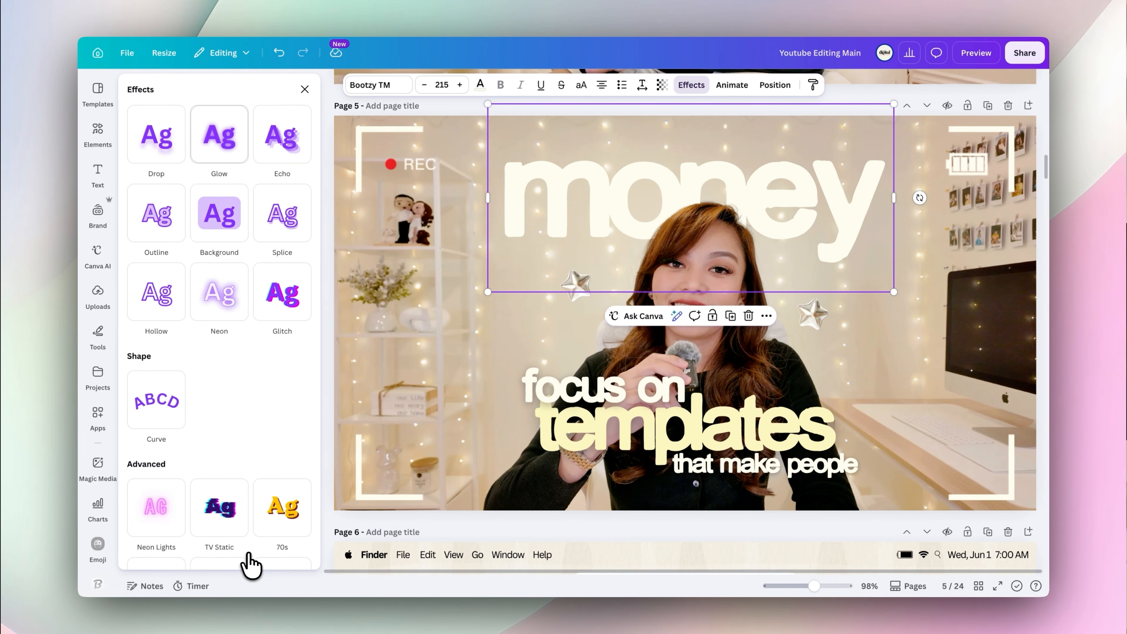
{"action": "left_click", "coordinate": [225, 158]}
{"action": "left_click", "coordinate": [298, 94]}
- Switch to Final Cut Pro and detach the audio from the video clip in the sample 2 project
{"action": "left_click", "coordinate": [184, 255]}
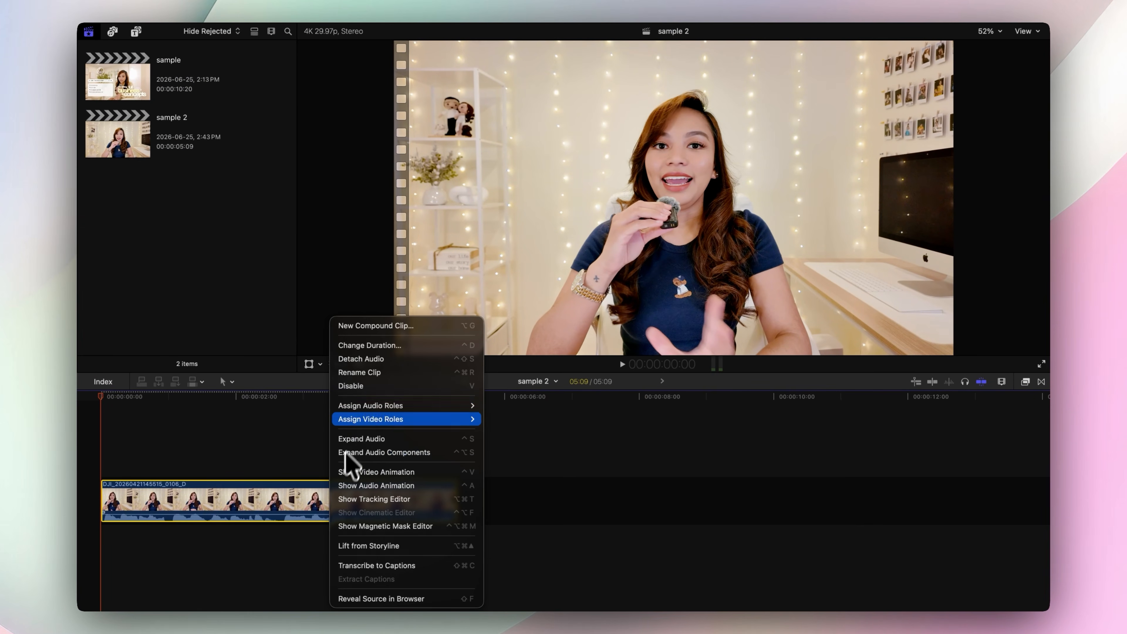
{"action": "left_click", "coordinate": [383, 359]}
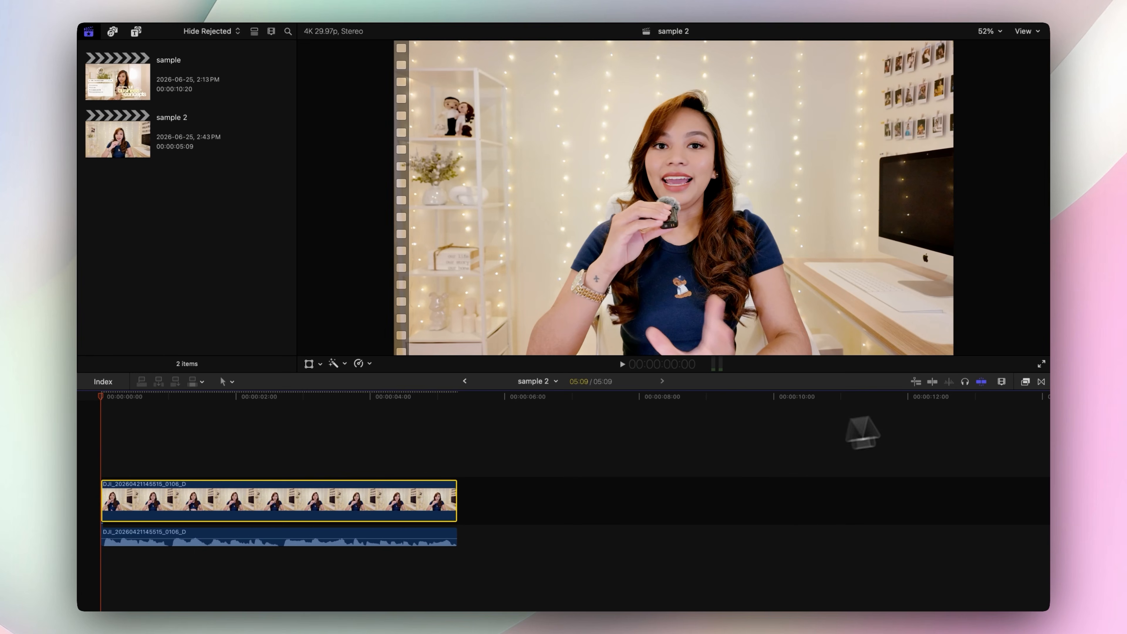
- Find the Magnetic Mask effect by searching "magnetic mask" and apply it to the woman in the sample 2 clip
{"action": "left_click", "coordinate": [1039, 382]}
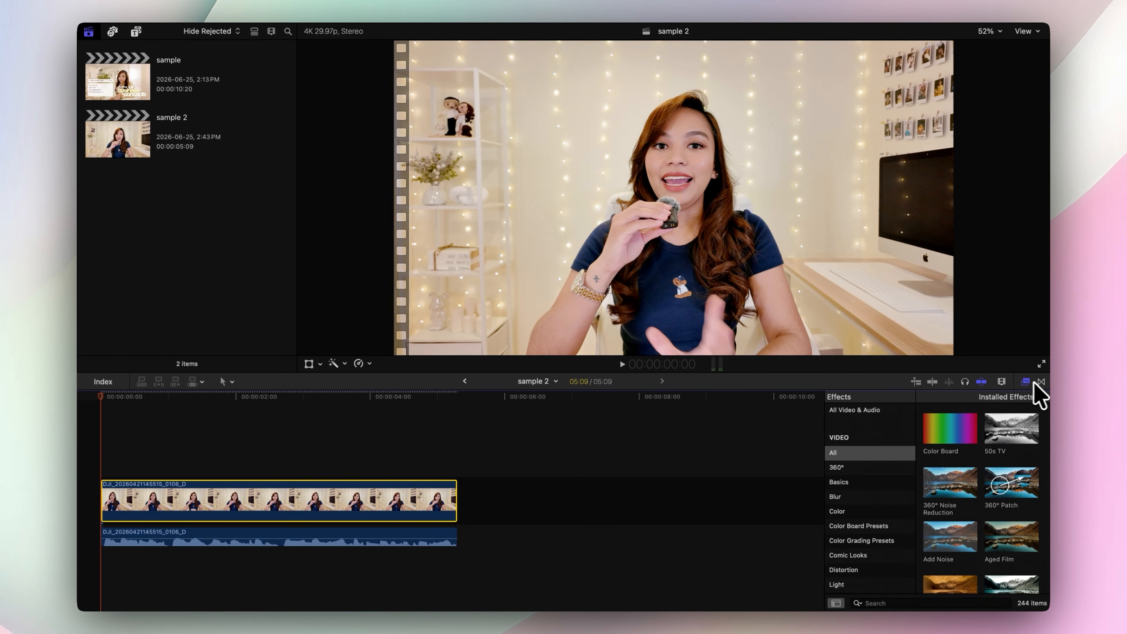
{"action": "left_click", "coordinate": [899, 602]}
{"action": "type", "text": "magnetic mask"}
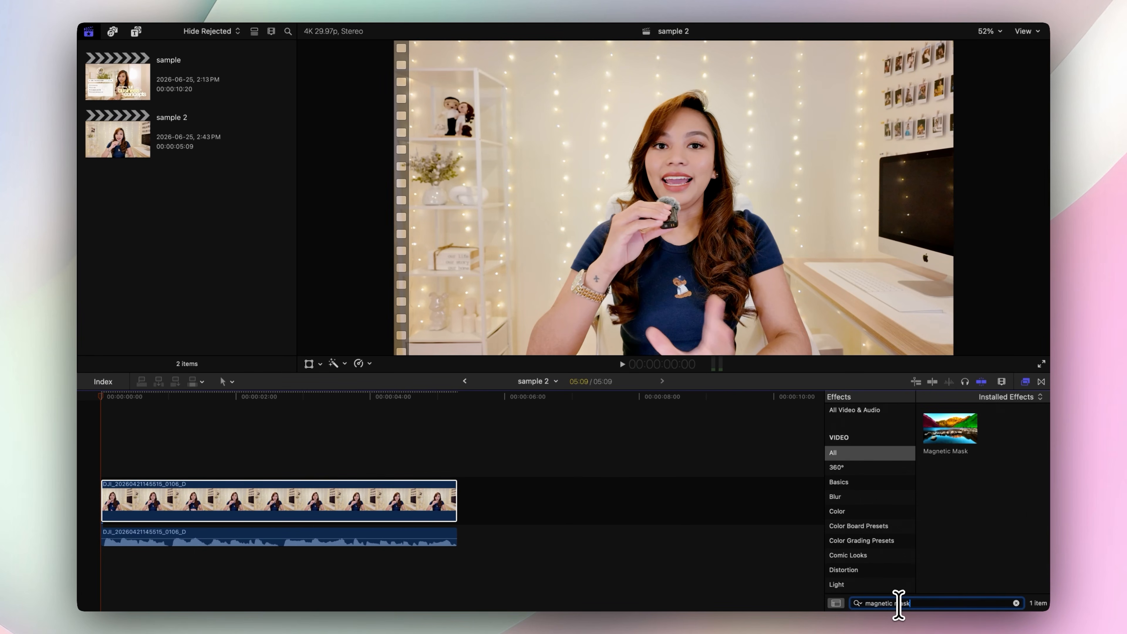
{"action": "left_click_drag", "start_coordinate": [963, 440], "coordinate": [695, 251]}
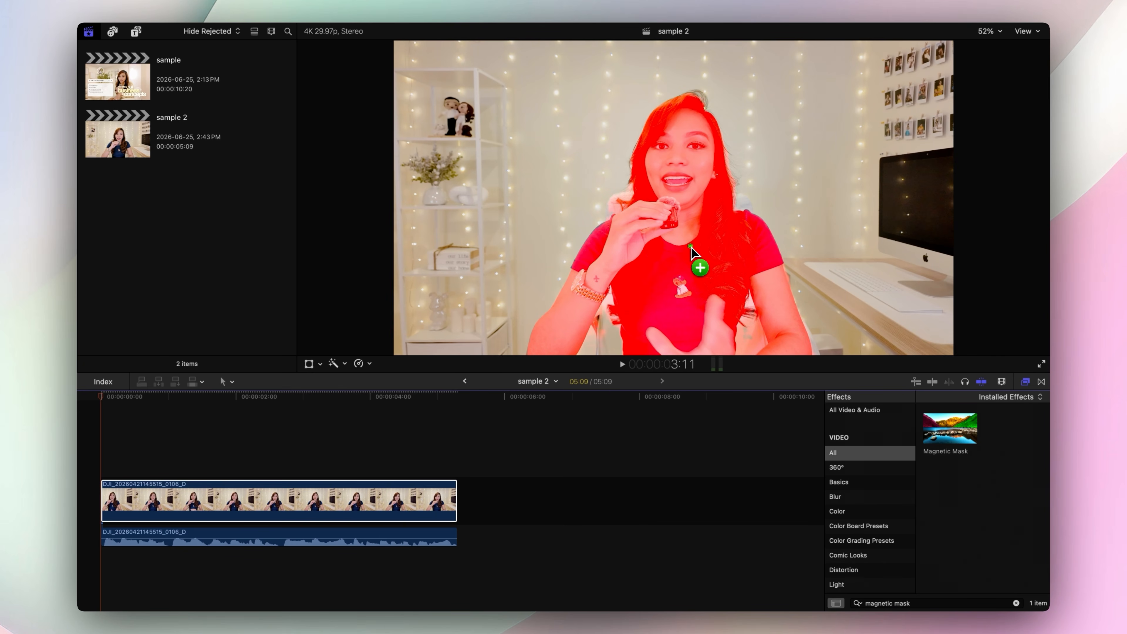
{"action": "left_click_drag", "start_coordinate": [695, 251], "coordinate": [696, 251]}
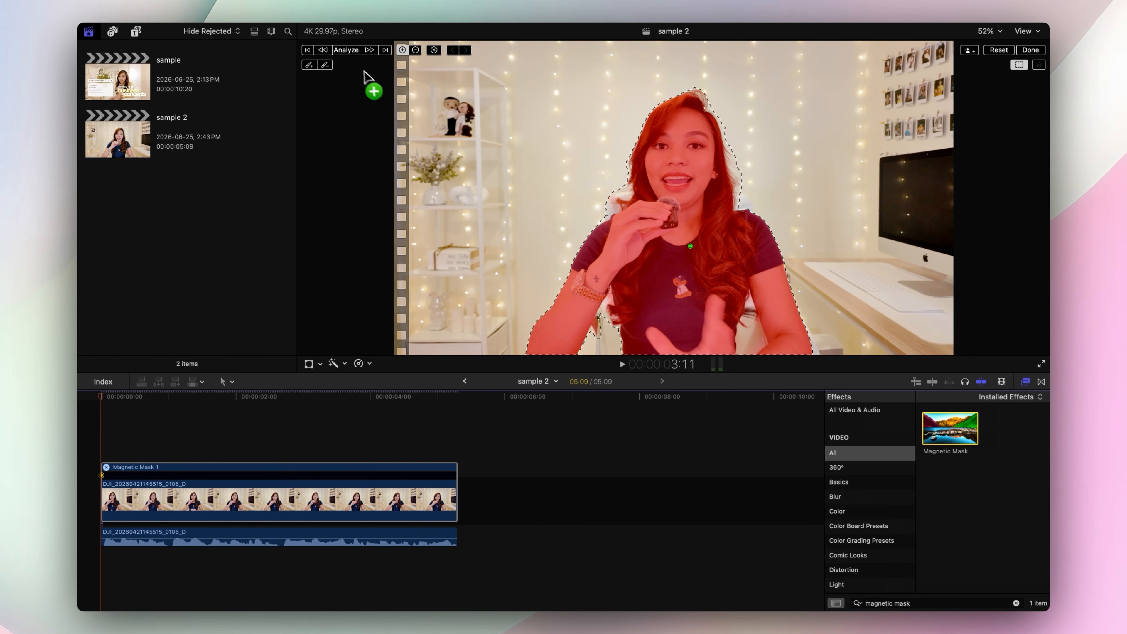
- Analyze the woman's magnetic mask and place the Youtube Editing Main (1) background beneath her clip, extended to the clip's end
{"action": "left_click", "coordinate": [346, 50]}
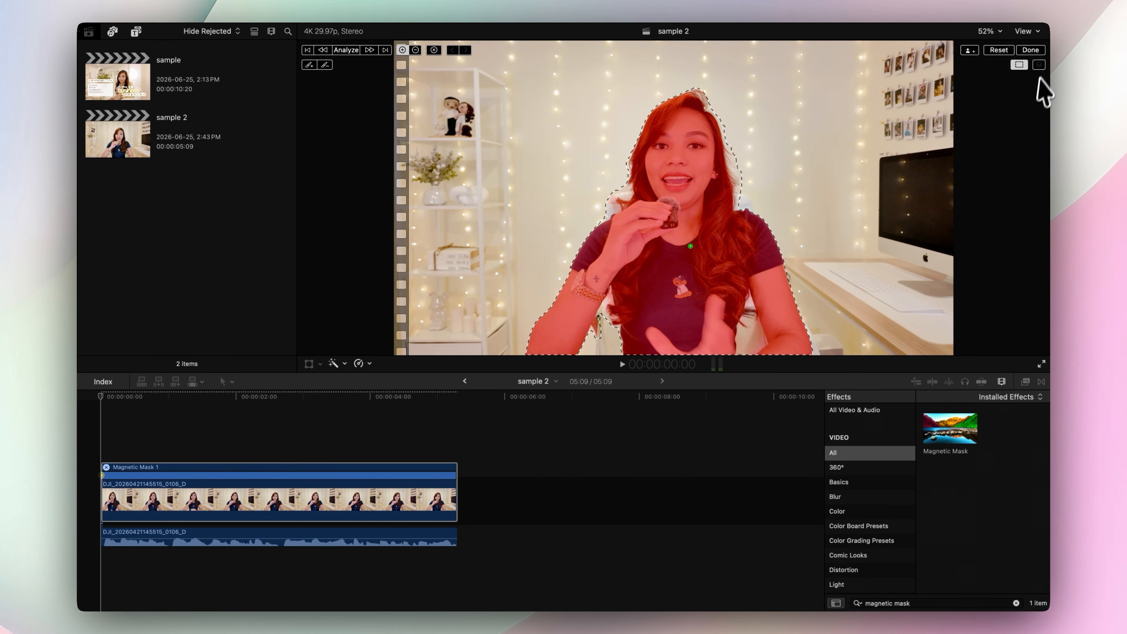
{"action": "left_click", "coordinate": [1032, 51]}
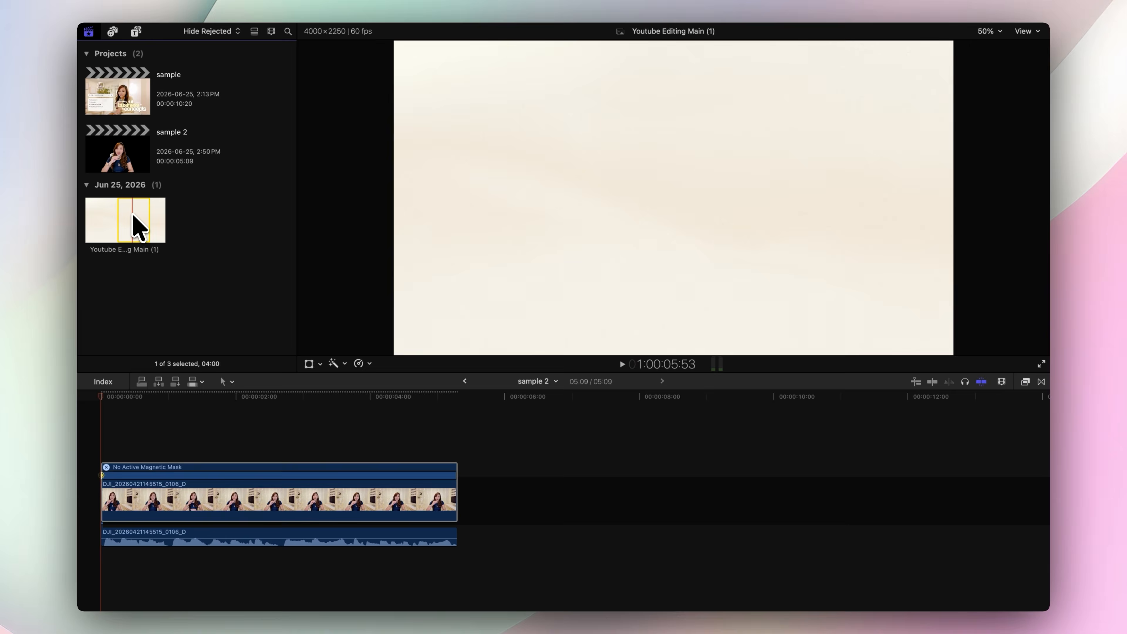
{"action": "left_click_drag", "start_coordinate": [132, 215], "coordinate": [104, 544]}
{"action": "left_click_drag", "start_coordinate": [365, 543], "coordinate": [452, 541]}
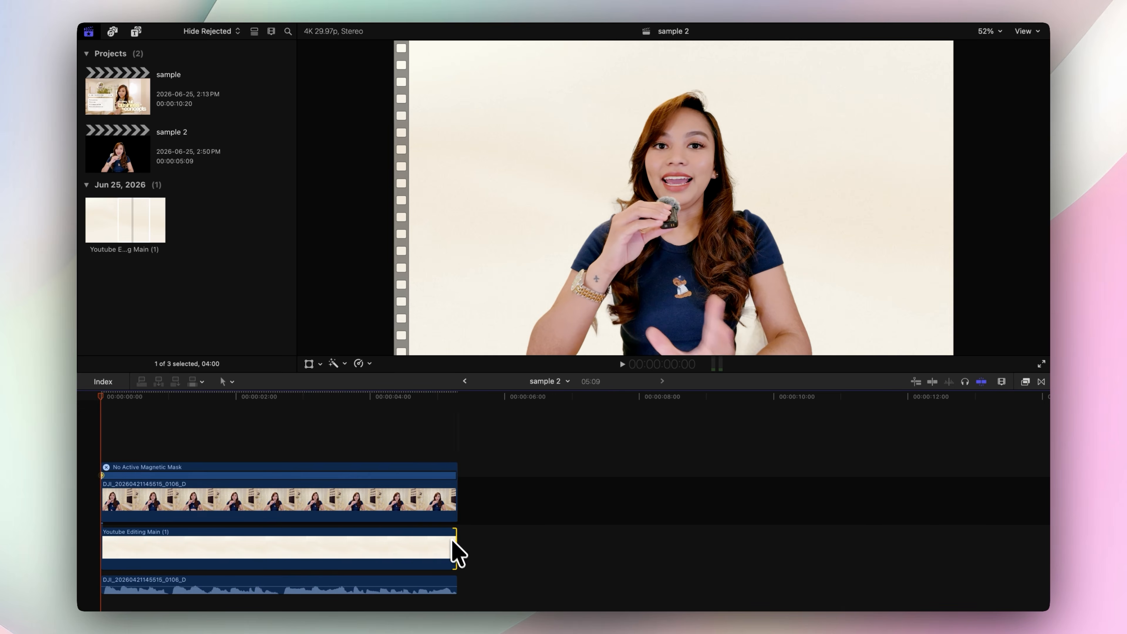
- Transform the masked woman clip in sample 2 so she sits on the right side of the frame
{"action": "left_click", "coordinate": [401, 504]}
{"action": "left_click", "coordinate": [310, 364]}
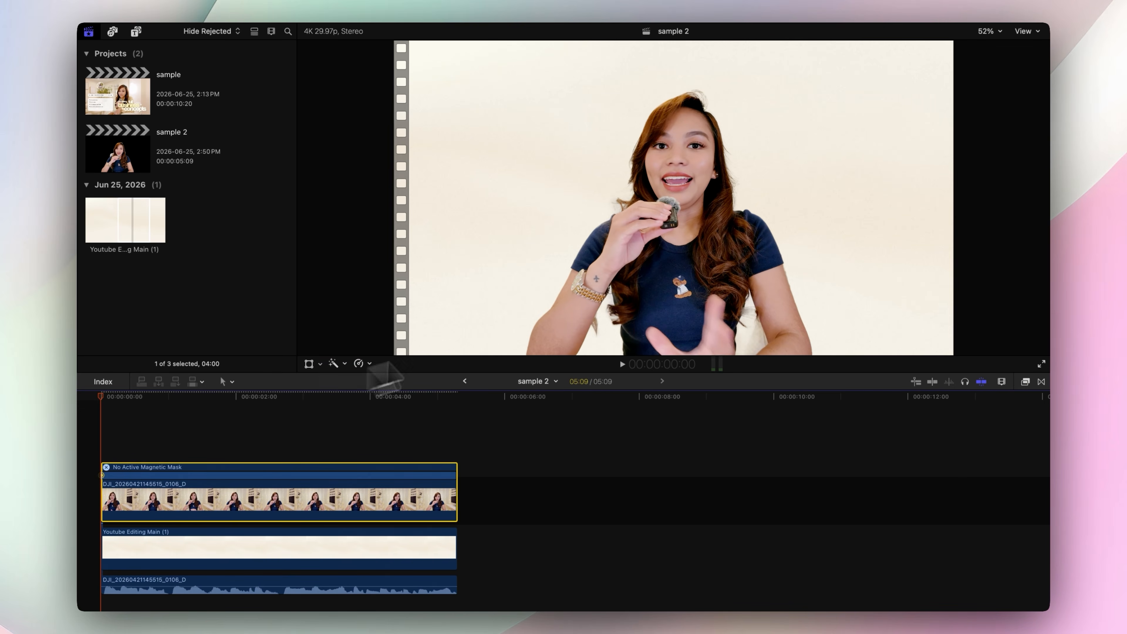
{"action": "left_click_drag", "start_coordinate": [706, 286], "coordinate": [825, 276]}
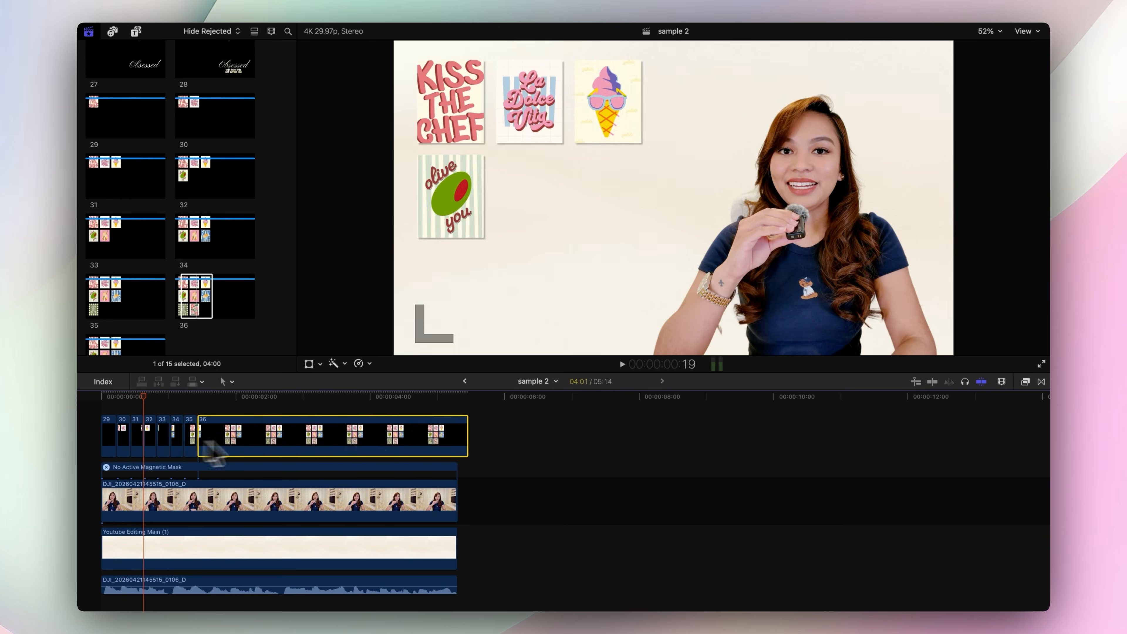
{"action": "left_click", "coordinate": [457, 440]}
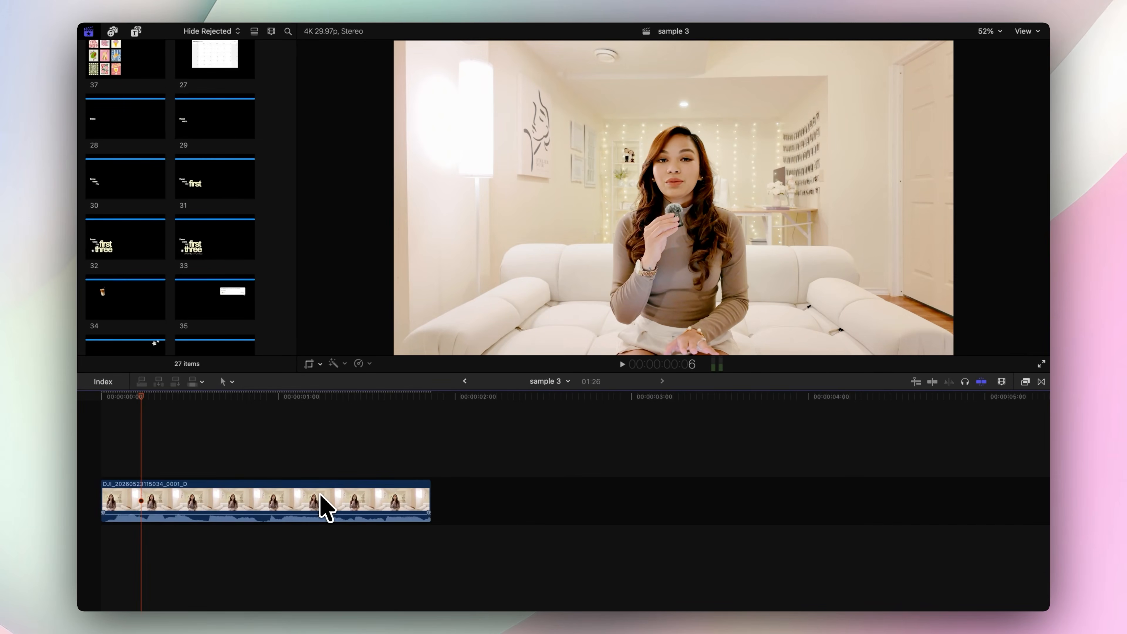
- In the sample 3 project, detach the clip's audio and stack a duplicate of the video directly above the original
{"action": "right_click", "coordinate": [257, 501]}
{"action": "left_click", "coordinate": [303, 363]}
{"action": "left_click_drag", "start_coordinate": [244, 503], "coordinate": [193, 409]}
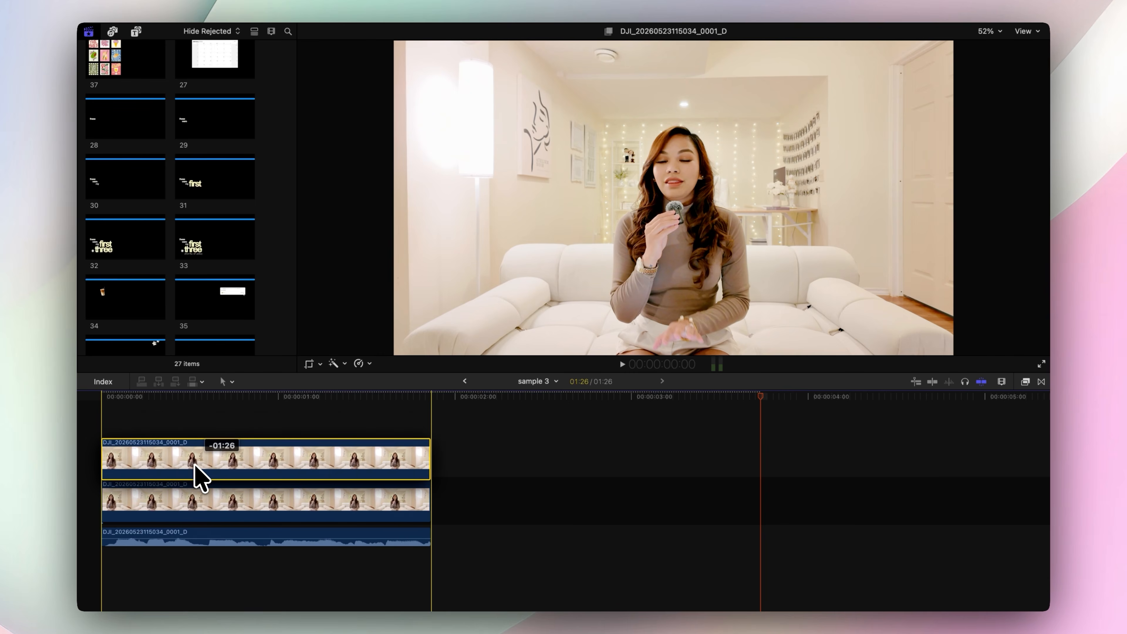
{"action": "left_click", "coordinate": [195, 464]}
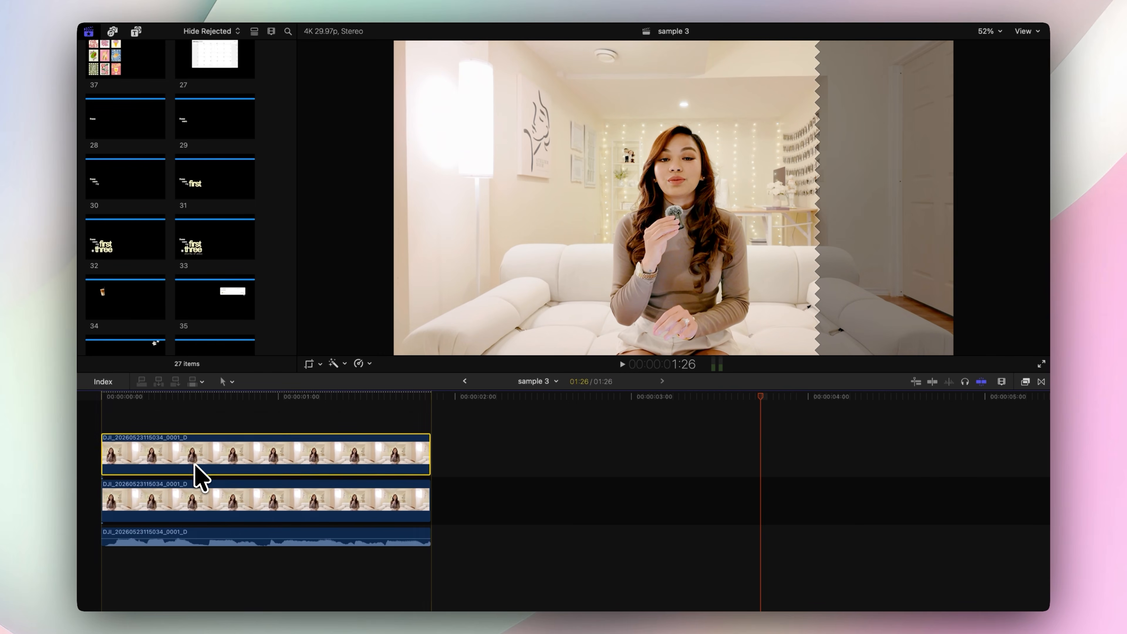
- Apply the Magnetic Mask effect to the woman in the upper duplicate clip and analyze the mask
{"action": "left_click", "coordinate": [319, 453]}
{"action": "left_click", "coordinate": [1025, 382]}
{"action": "left_click_drag", "start_coordinate": [950, 428], "coordinate": [649, 250]}
{"action": "left_click", "coordinate": [345, 50]}
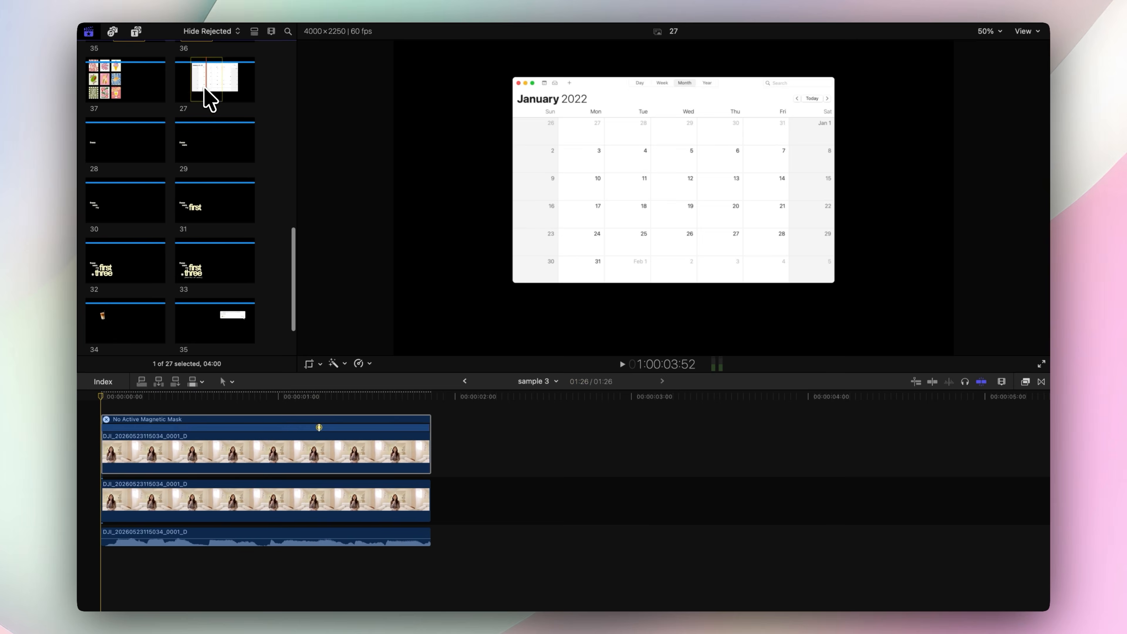
- Insert the calendar image 27 between the masked and original video clips and trim it to their end
{"action": "left_click_drag", "start_coordinate": [206, 101], "coordinate": [107, 474]}
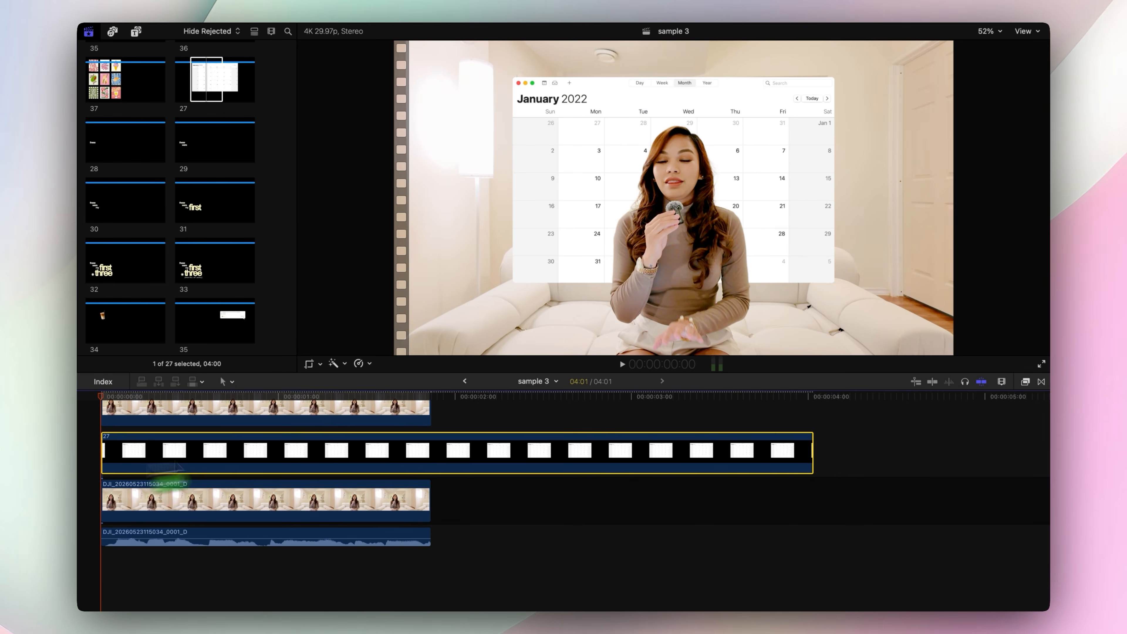
{"action": "left_click_drag", "start_coordinate": [807, 449], "coordinate": [429, 467]}
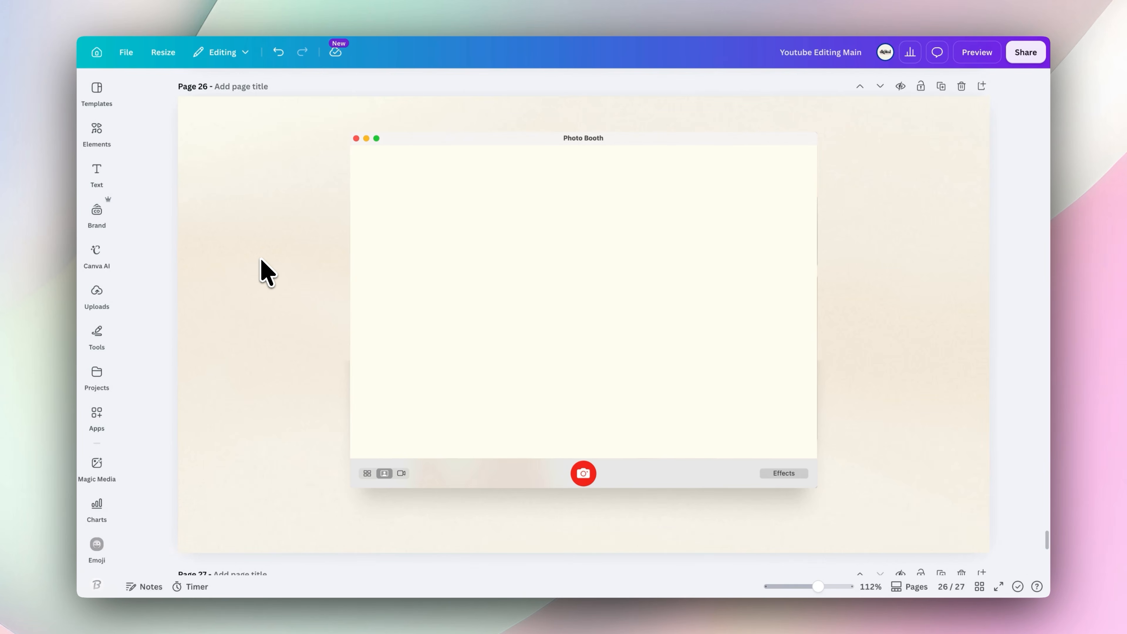
- Switch to Canva and add a bright green square shape to the Photo Booth graphic on page 26
{"action": "left_click", "coordinate": [96, 129]}
{"action": "left_click", "coordinate": [142, 206]}
{"action": "left_click", "coordinate": [320, 333]}
{"action": "left_click", "coordinate": [527, 84]}
{"action": "left_click", "coordinate": [161, 199]}
{"action": "left_click", "coordinate": [390, 380]}
- Position and resize the green shape to fill the blank picture area of the Photo Booth window
{"action": "left_click_drag", "start_coordinate": [535, 326], "coordinate": [384, 236]}
{"action": "left_click_drag", "start_coordinate": [488, 213], "coordinate": [818, 214]}
{"action": "left_click_drag", "start_coordinate": [594, 285], "coordinate": [588, 462]}
{"action": "left_click", "coordinate": [994, 352]}
{"action": "left_click", "coordinate": [1008, 357]}
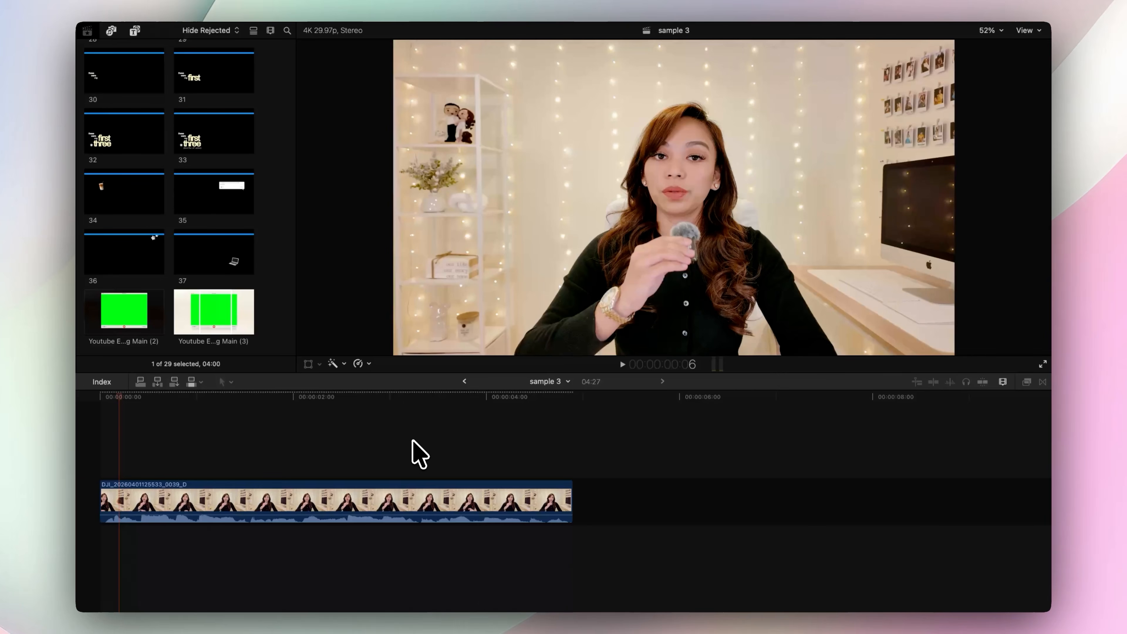
- Switch to Final Cut Pro and place Youtube Editing Main (3) above the sample 3 clip, extended to the clip's end
{"action": "left_click_drag", "start_coordinate": [222, 317], "coordinate": [113, 471]}
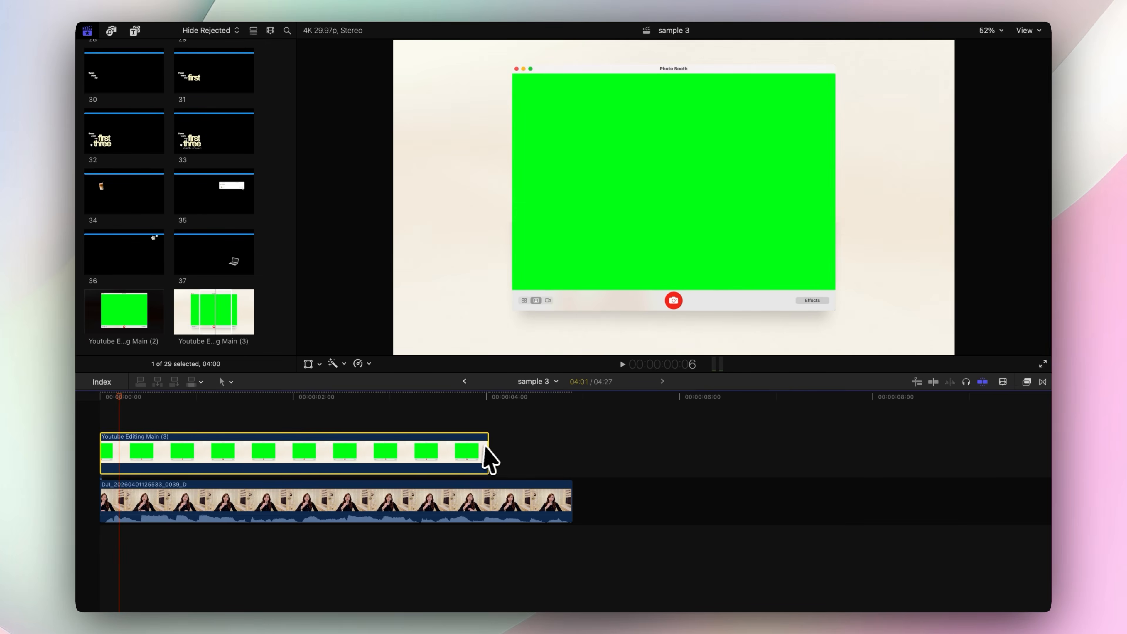
{"action": "left_click_drag", "start_coordinate": [488, 458], "coordinate": [579, 461]}
- Find the keying effect by searching "green screen" and apply it to the Photo Booth overlay clip
{"action": "left_click", "coordinate": [1027, 381]}
{"action": "left_click", "coordinate": [882, 604]}
{"action": "type", "text": "green screen"}
{"action": "key", "text": "Return"}
{"action": "left_click_drag", "start_coordinate": [949, 428], "coordinate": [424, 455]}
{"action": "left_click", "coordinate": [1027, 382]}
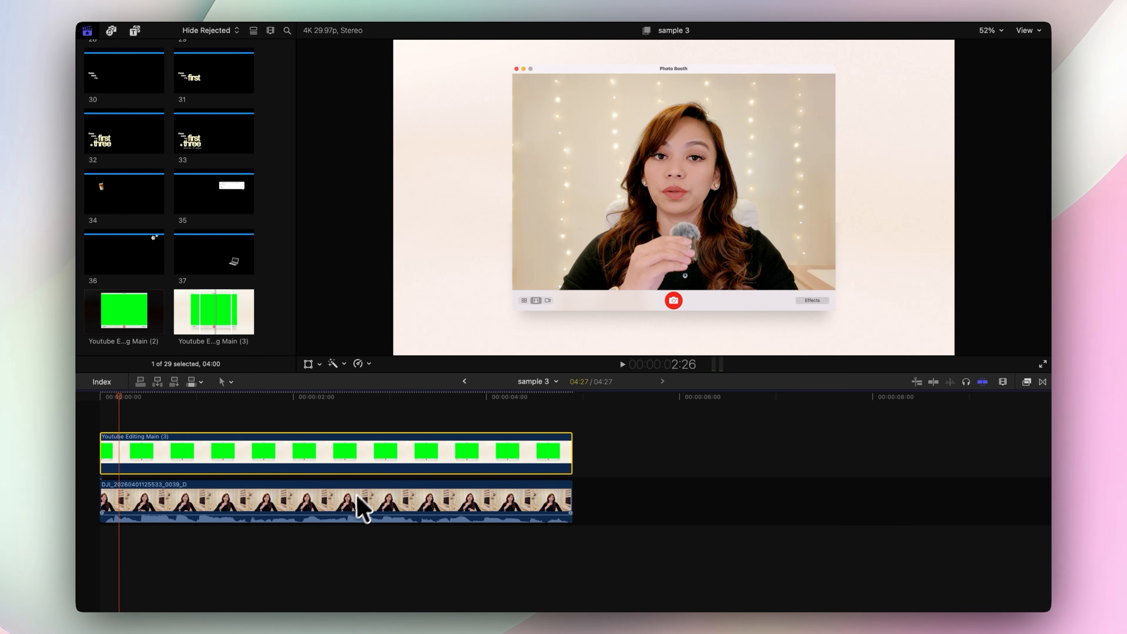
- Scale down the woman's video clip to frame her inside the Photo Booth window, and finish the transform
{"action": "left_click", "coordinate": [327, 510]}
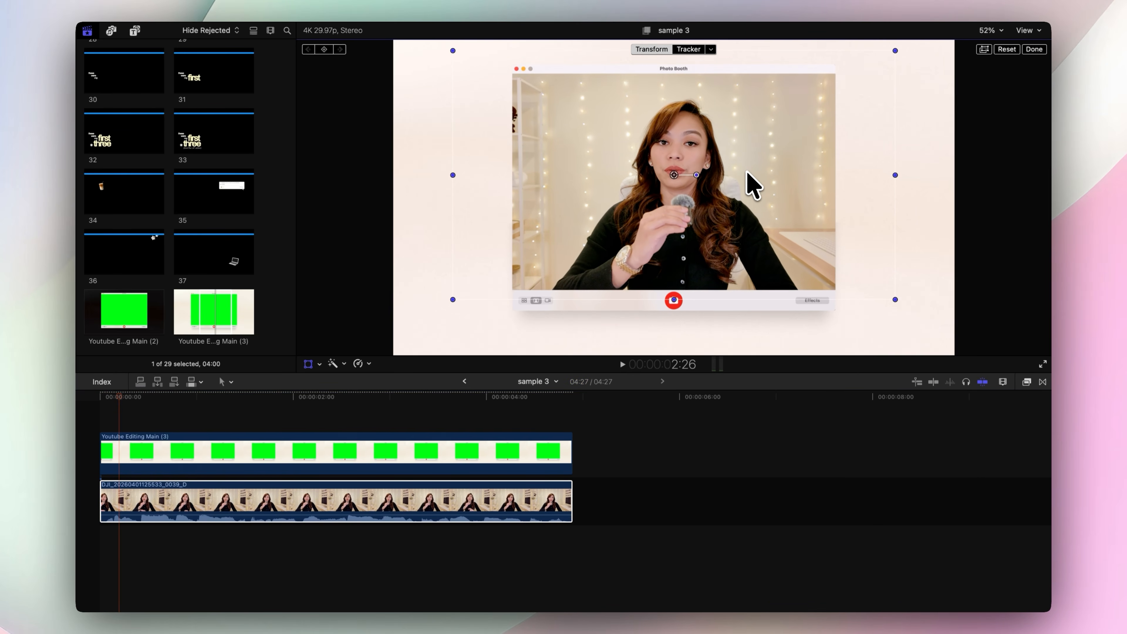
{"action": "left_click", "coordinate": [1034, 49]}
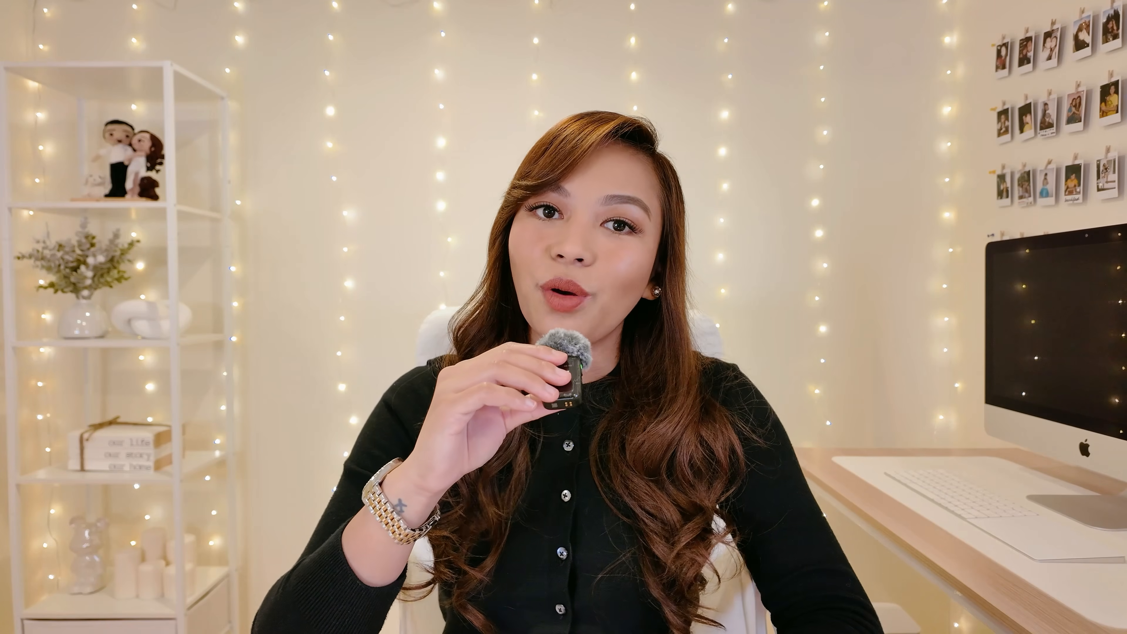